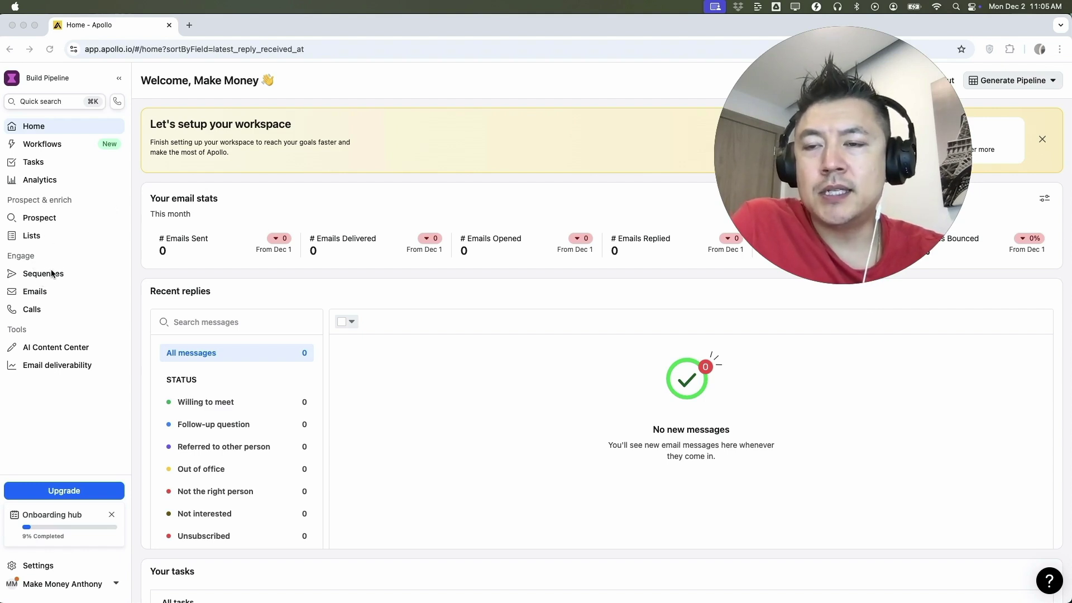
# Step: Open the Sequences page listing 'Find the right contact' and 'Convert inbound leads'
pyautogui.click(34, 275)
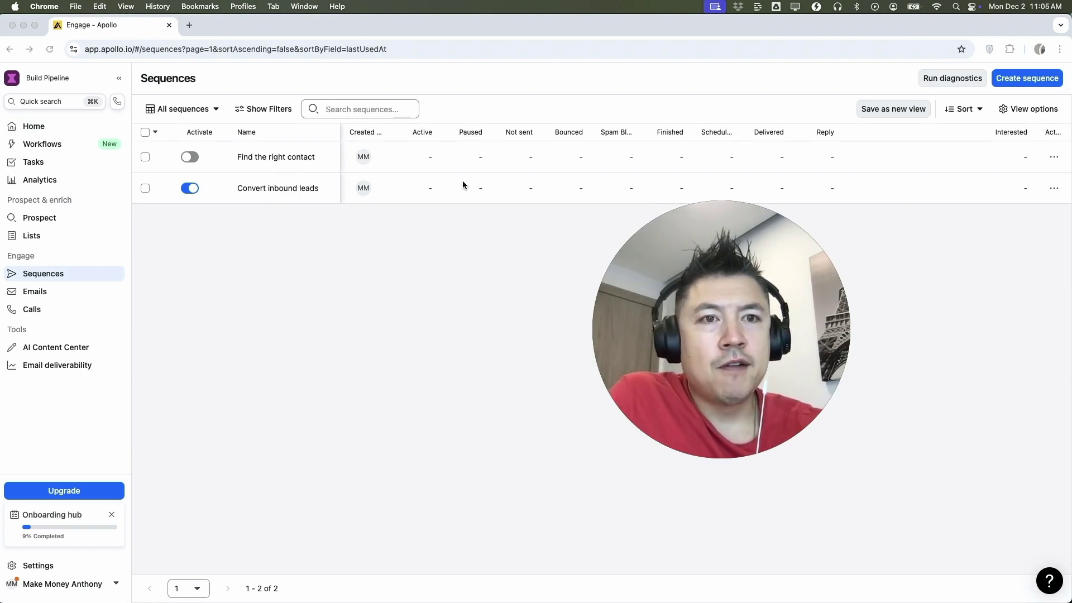
# Step: Start a new sequence to reach the AI-assisted, pre-formatted, clone or scratch options
pyautogui.click(1015, 79)
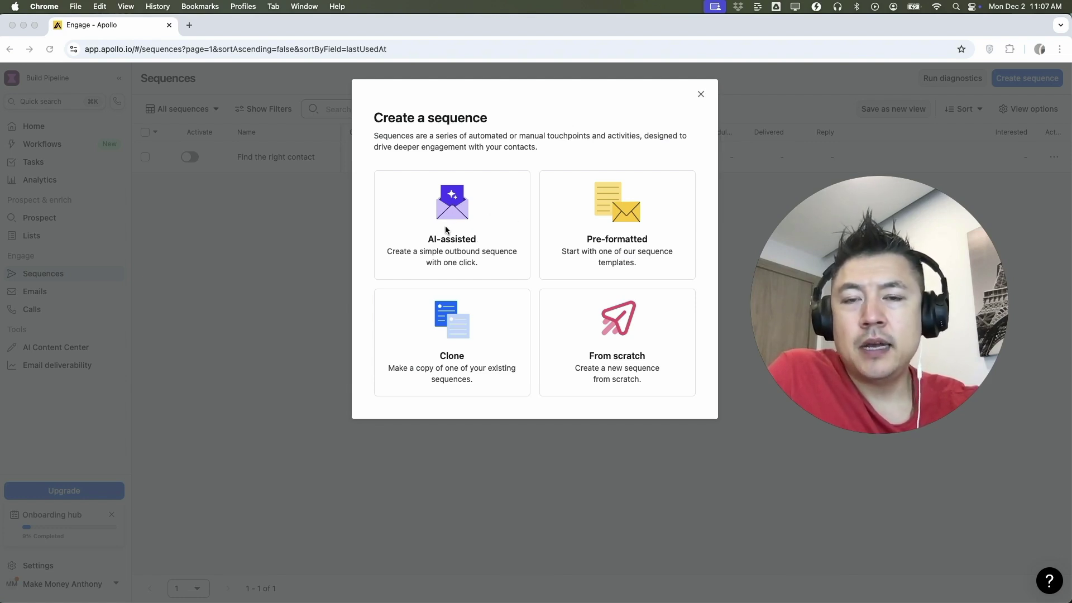
# Step: Choose AI-assisted, review the Chinese food catering company details, and generate the sequence
pyautogui.click(463, 225)
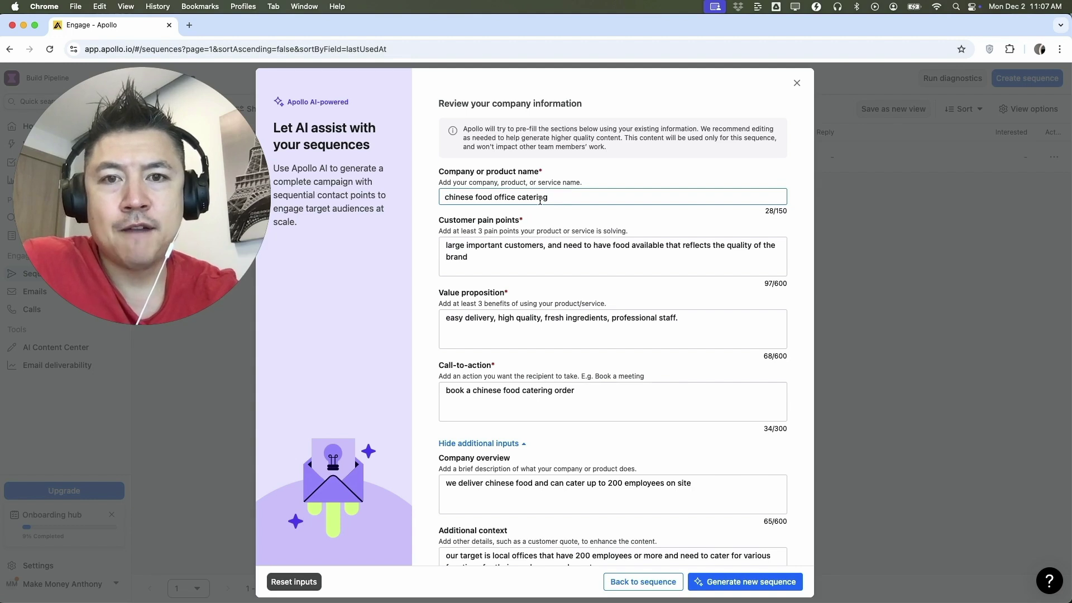
pyautogui.click(503, 257)
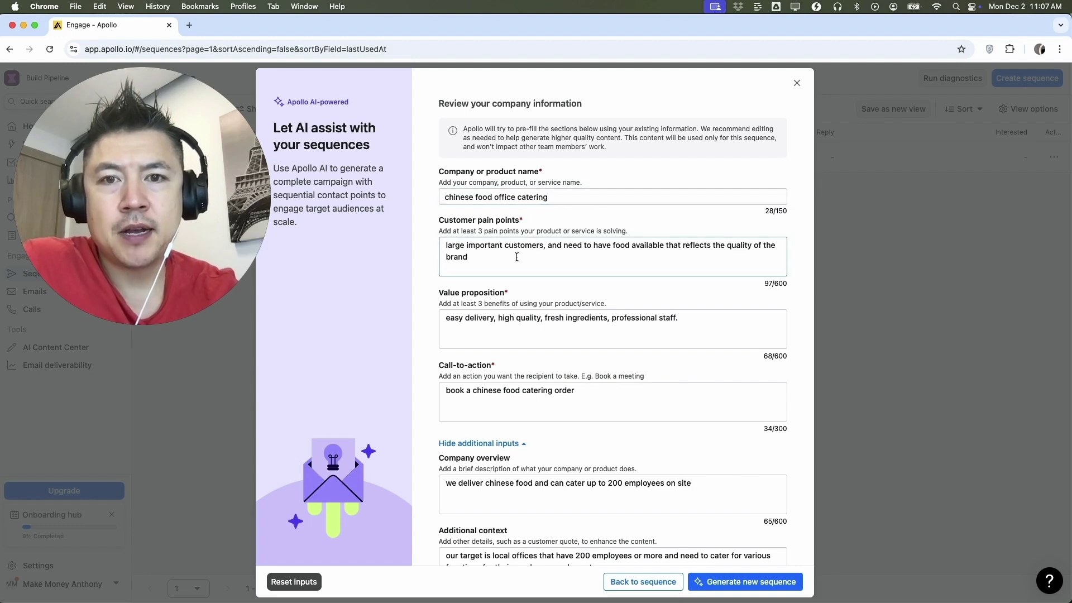
pyautogui.tripleClick(488, 261)
pyautogui.click(597, 322)
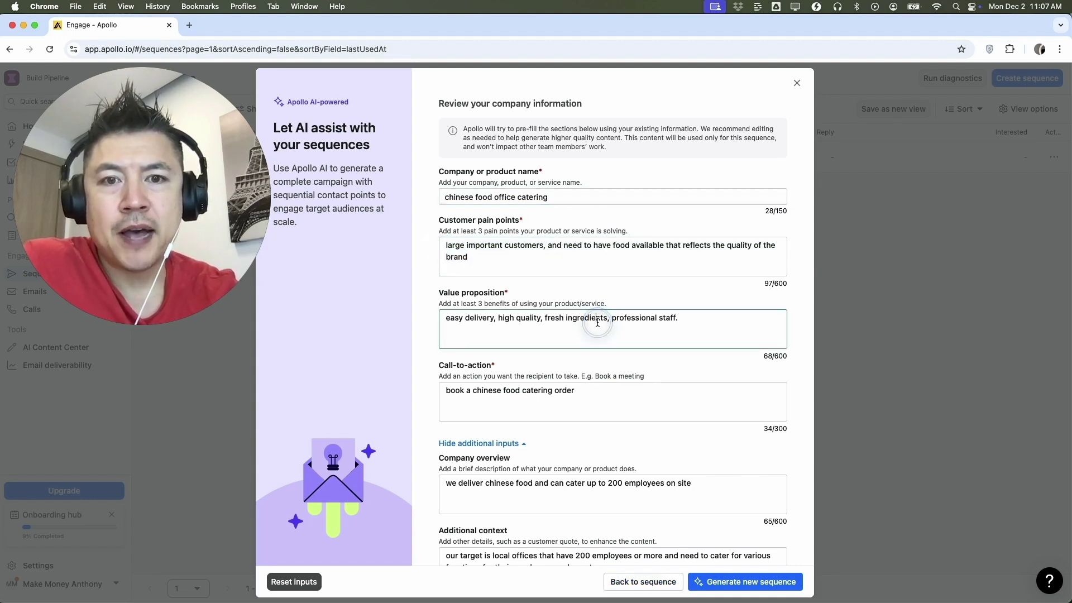
pyautogui.click(499, 393)
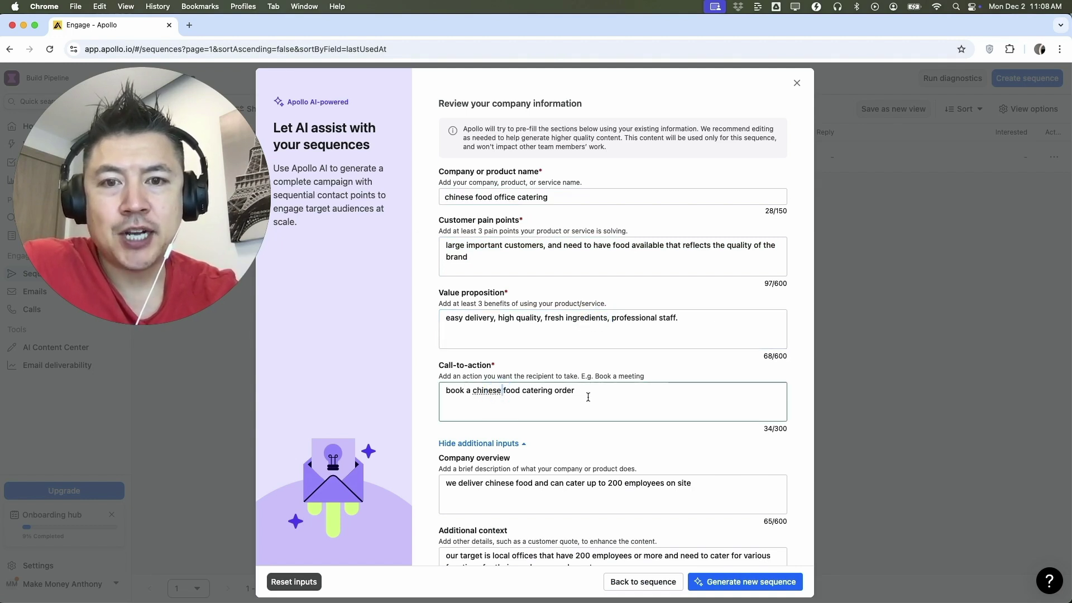
pyautogui.scroll(-1, 590, 396)
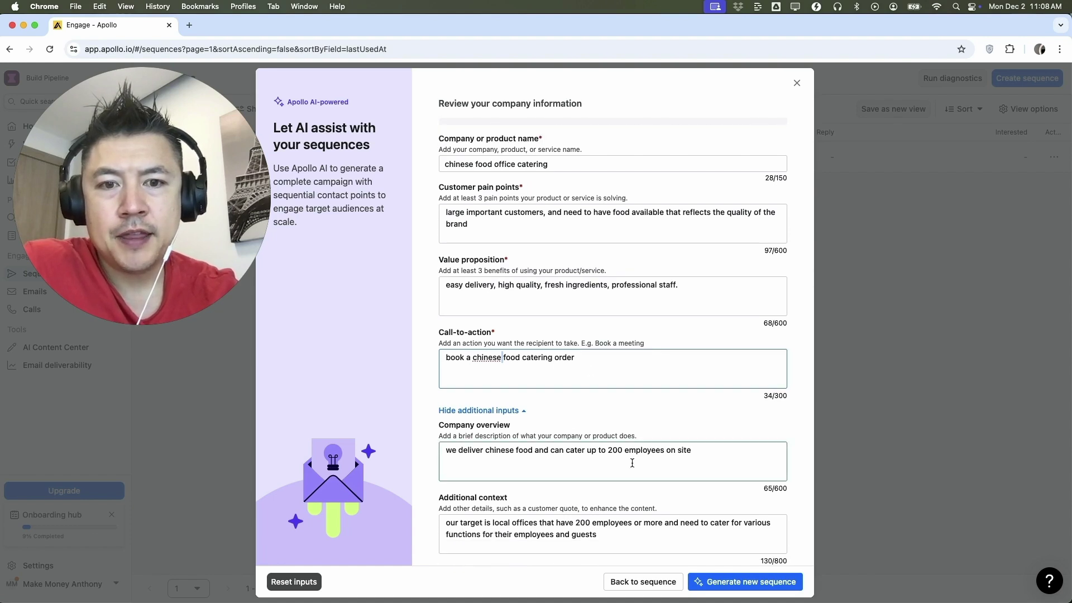
pyautogui.click(594, 467)
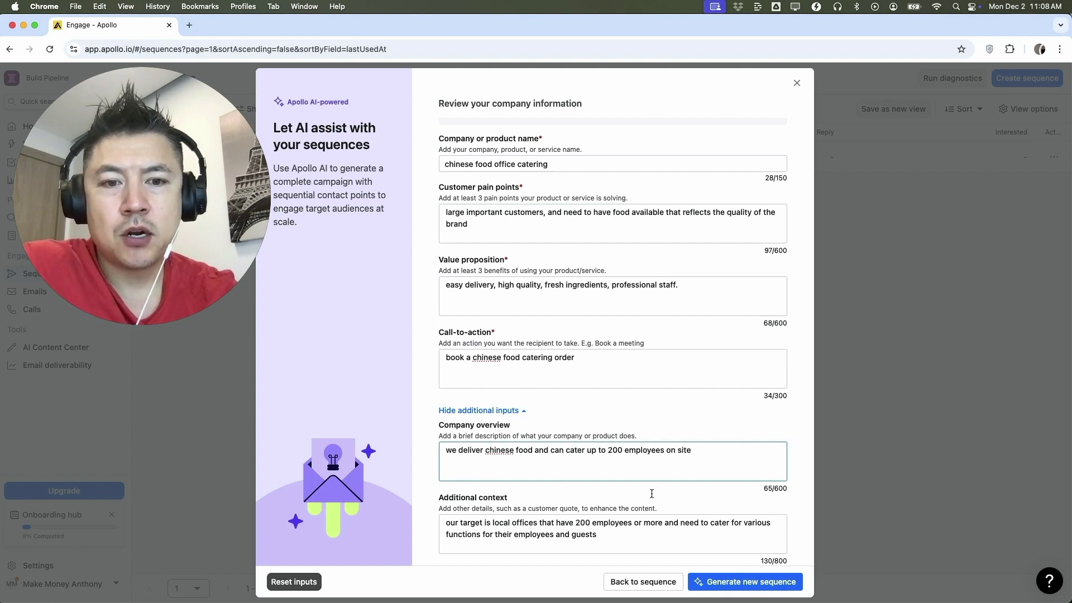
pyautogui.click(741, 584)
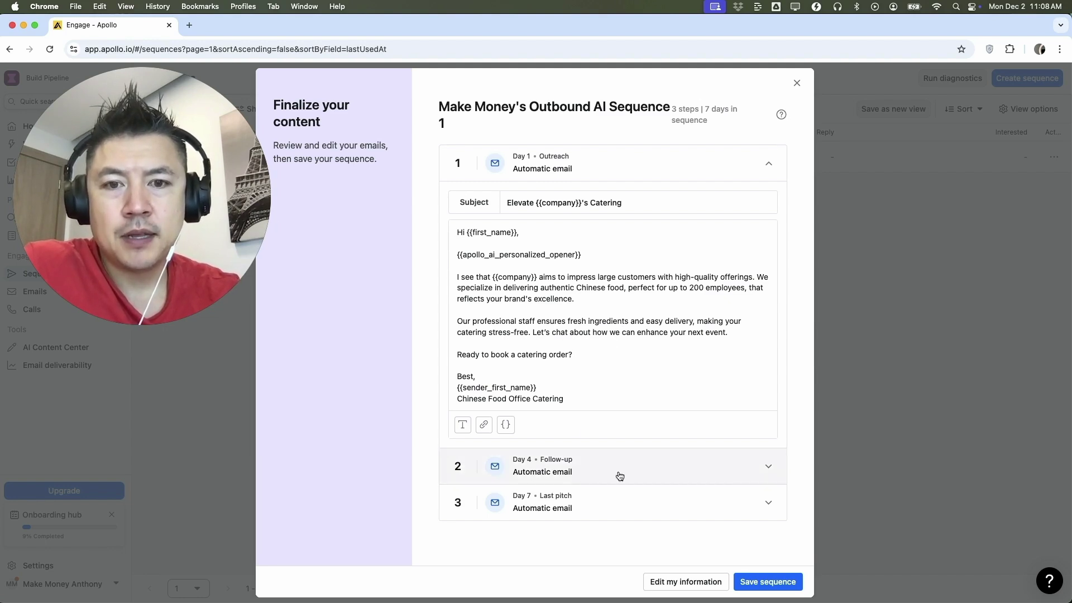
# Step: Expand the Day 4 and Day 1 emails, dismissing the add-link prompt
pyautogui.click(670, 468)
pyautogui.click(626, 165)
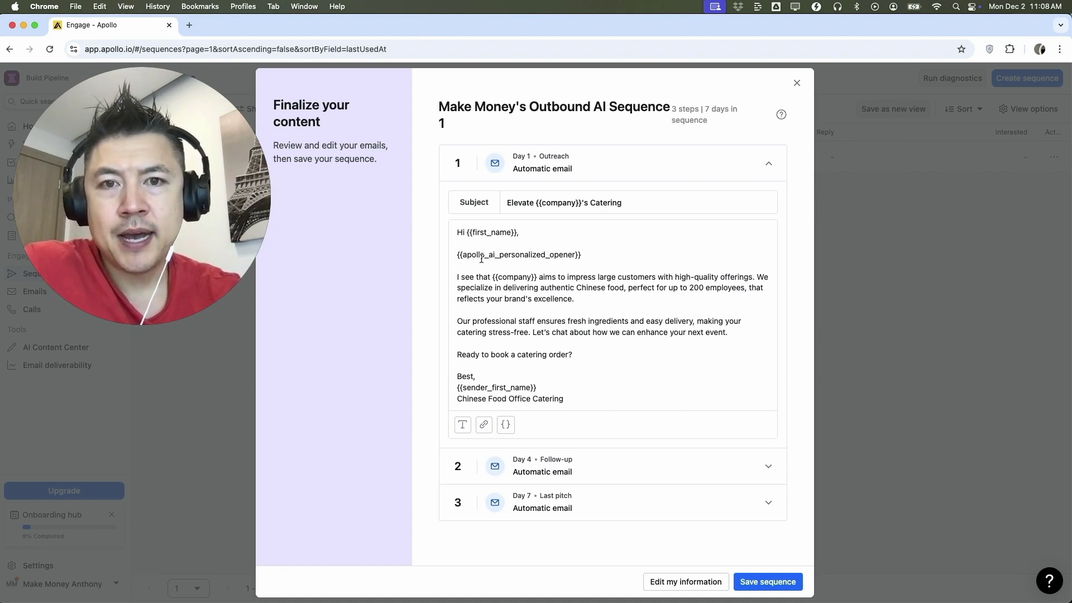
pyautogui.click(481, 425)
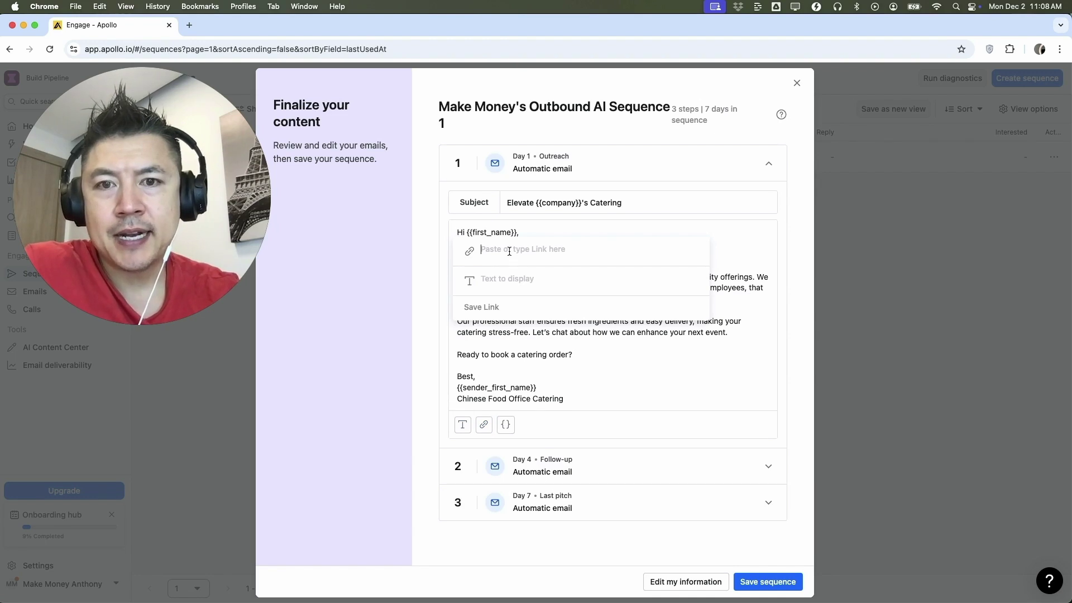
pyautogui.click(598, 350)
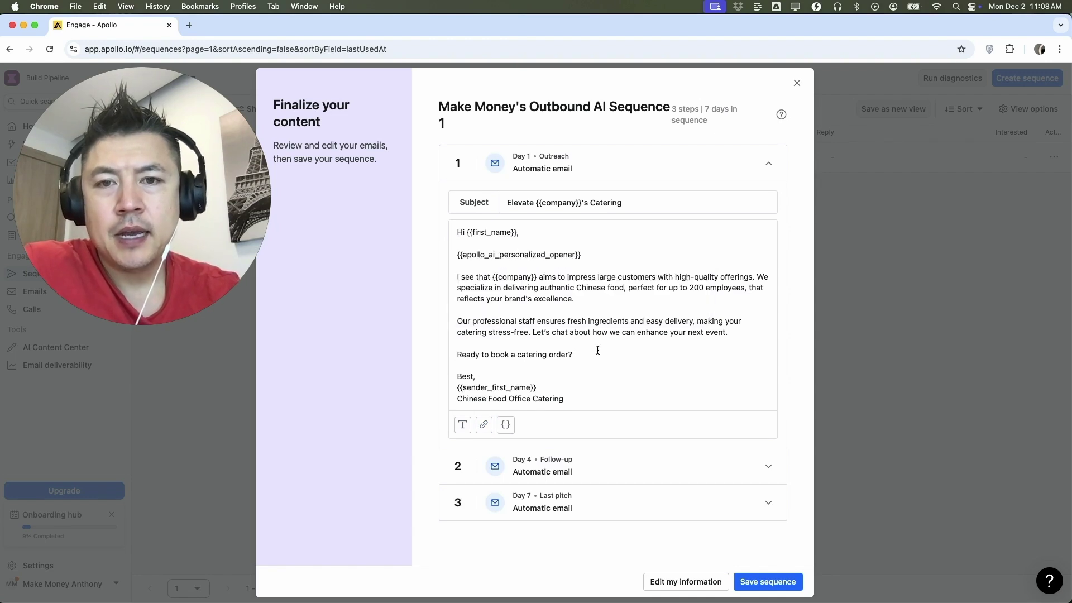
# Step: Change the Day 1 email to 'great' customers and 400 employees, then save the sequence
pyautogui.doubleClick(606, 277)
pyautogui.write('great')
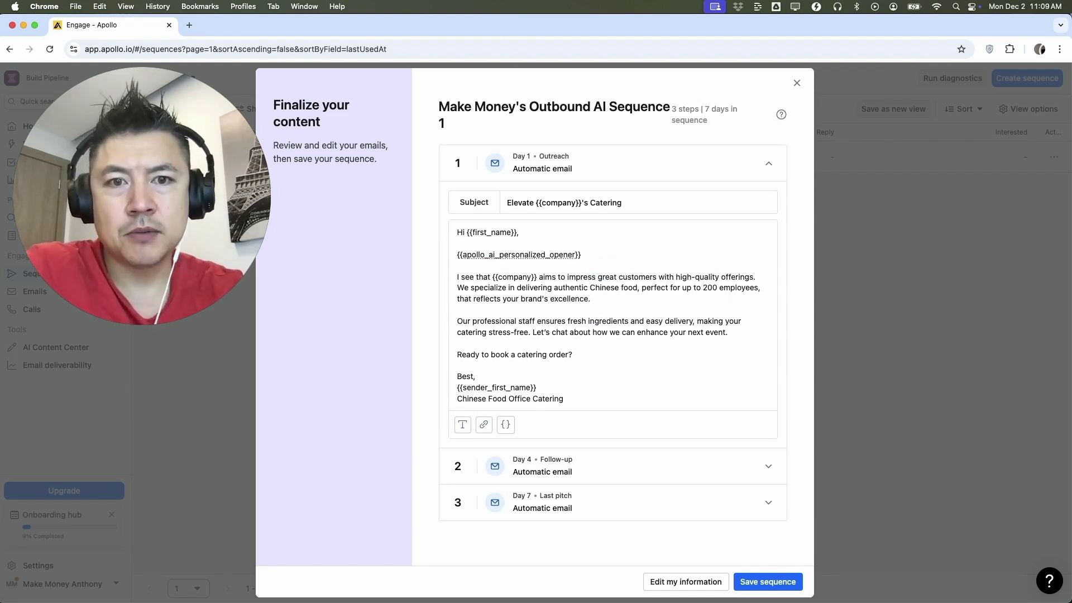
pyautogui.doubleClick(710, 287)
pyautogui.write('400')
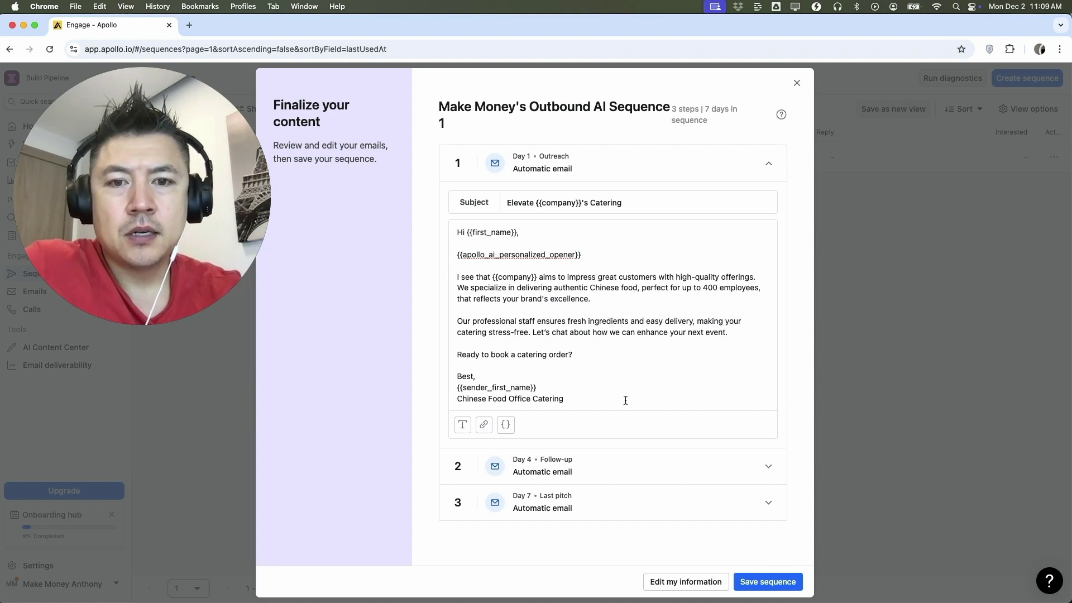
pyautogui.click(660, 466)
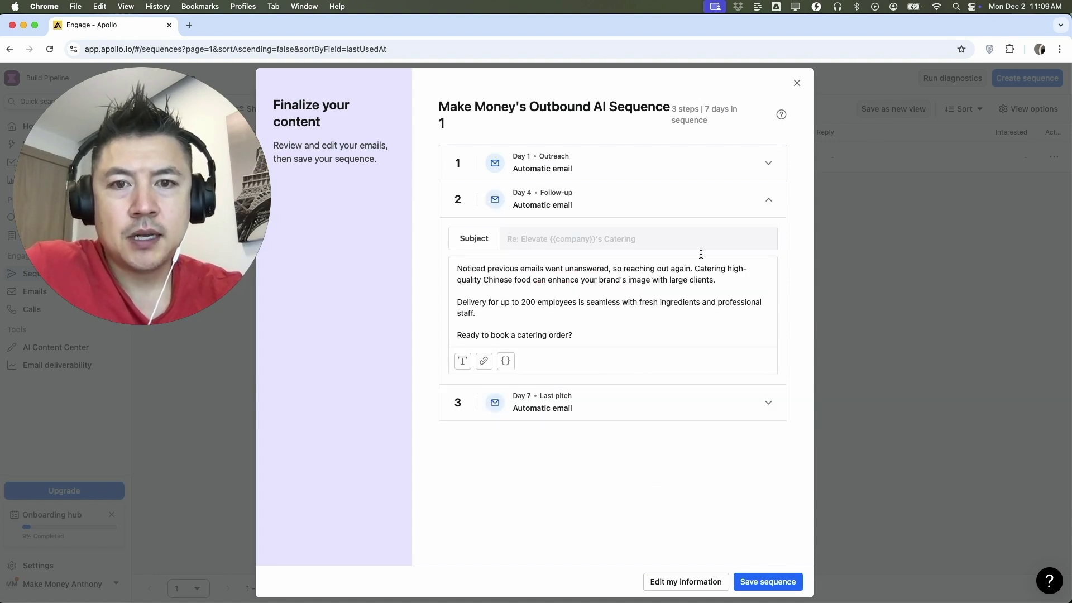
pyautogui.click(754, 581)
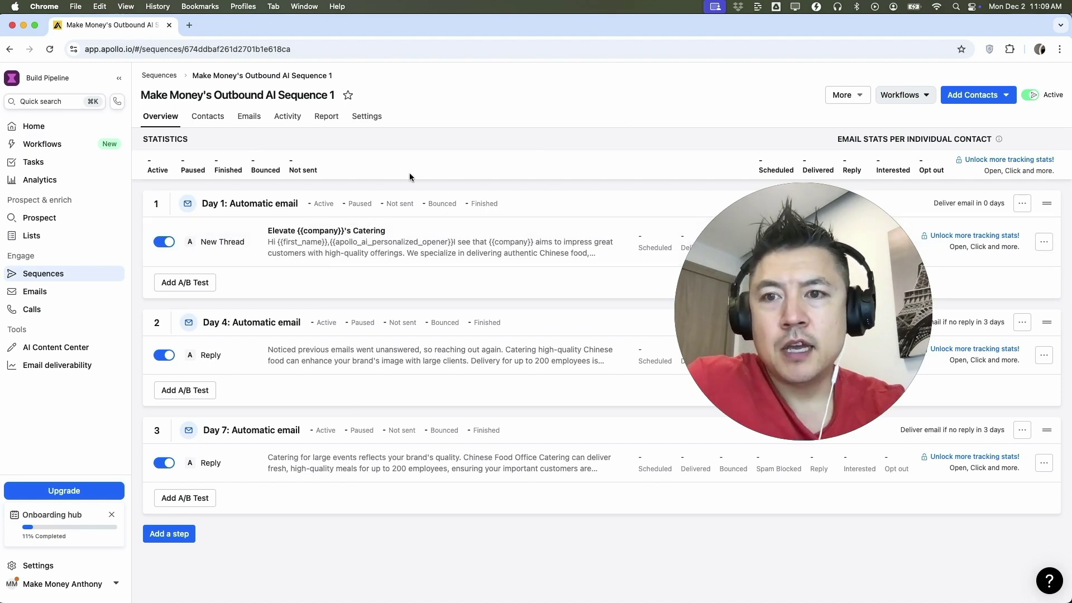
# Step: Add a step to the saved sequence to bring up the step-type choices
pyautogui.click(170, 534)
pyautogui.scroll(-2, 472, 241)
pyautogui.scroll(2, 472, 241)
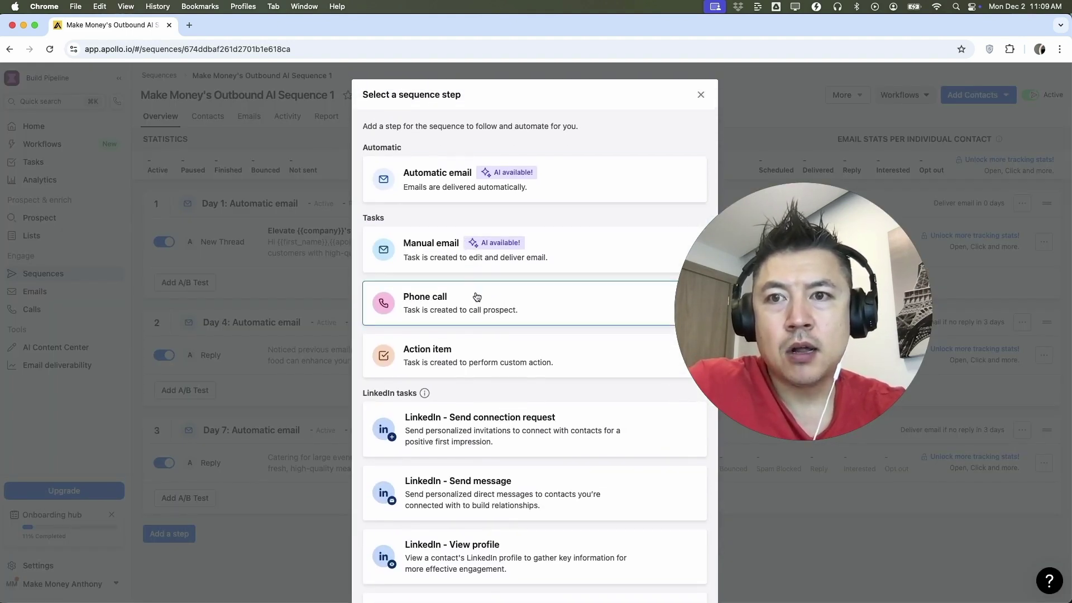
# Step: Create a high-priority phone call step with a 20-minute delay
pyautogui.click(467, 313)
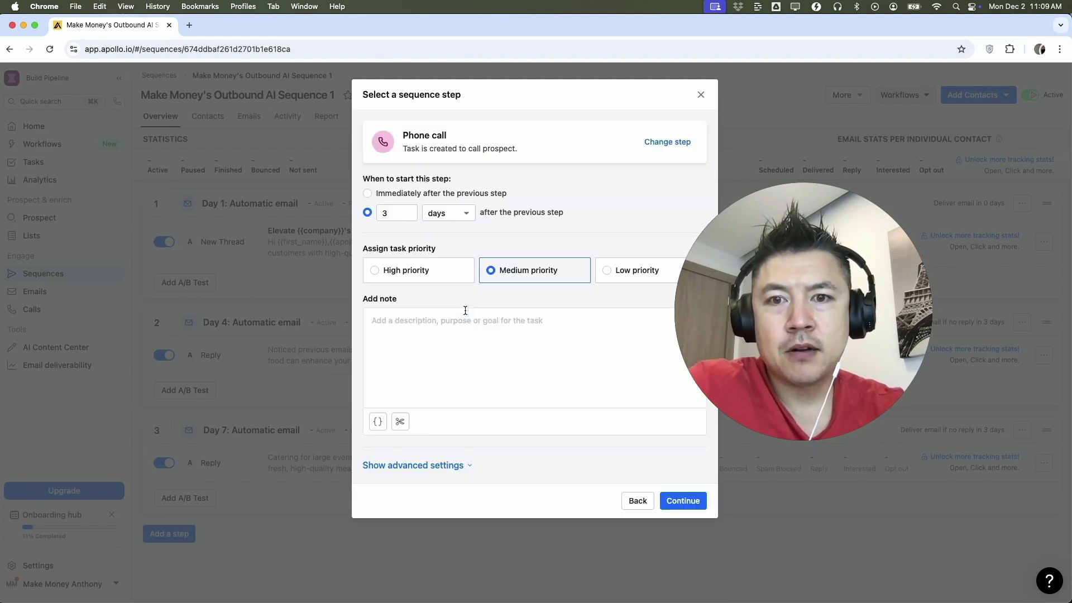
pyautogui.moveTo(725, 292); pyautogui.dragTo(794, 286)
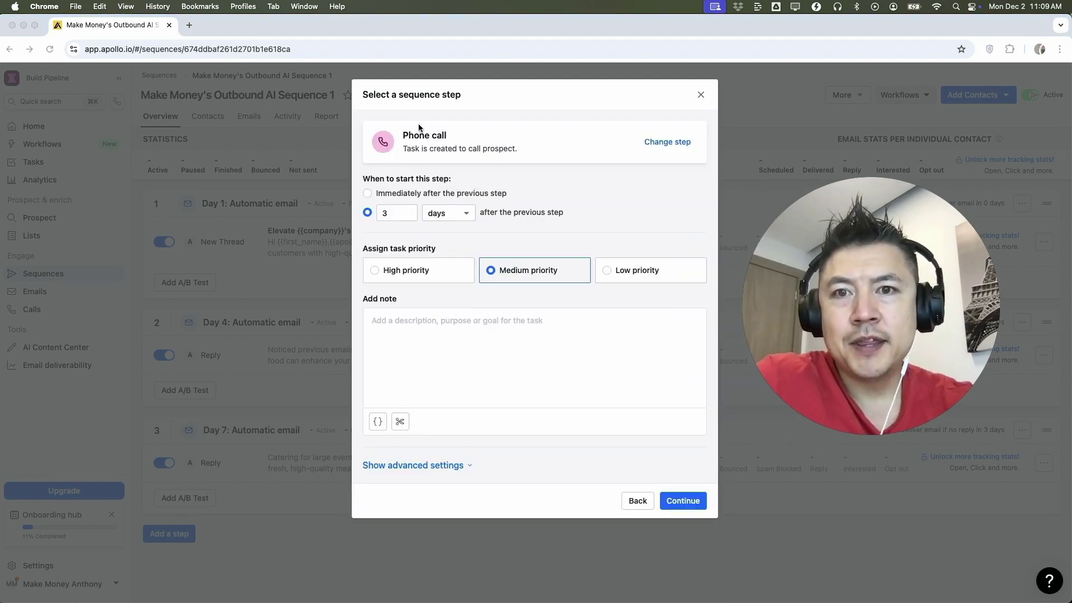
pyautogui.click(392, 213)
pyautogui.press('BackSpace')
pyautogui.write('20')
pyautogui.click(449, 213)
pyautogui.click(452, 236)
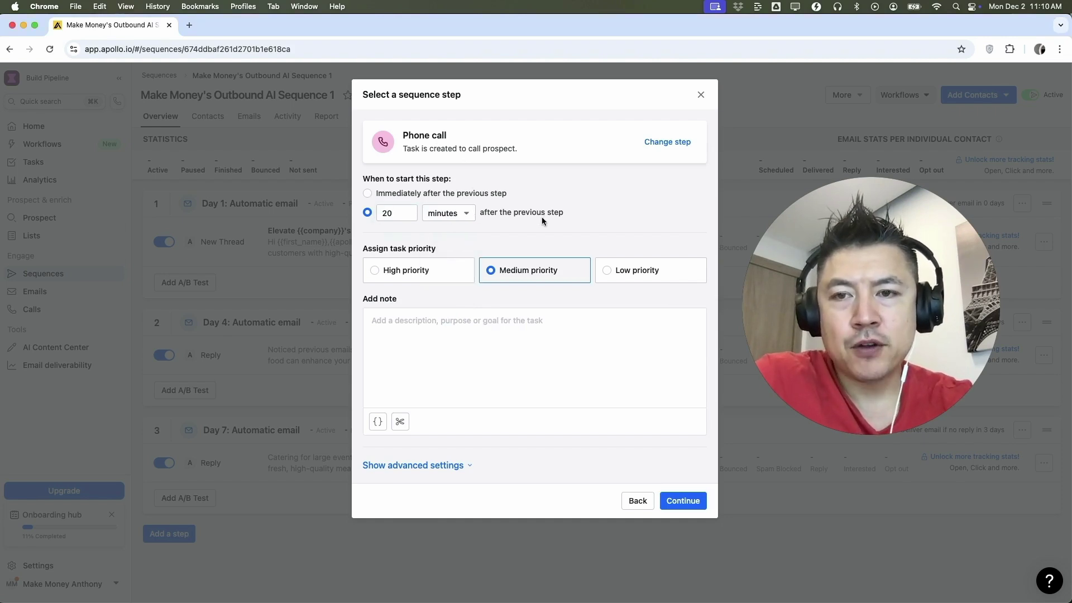
pyautogui.click(374, 270)
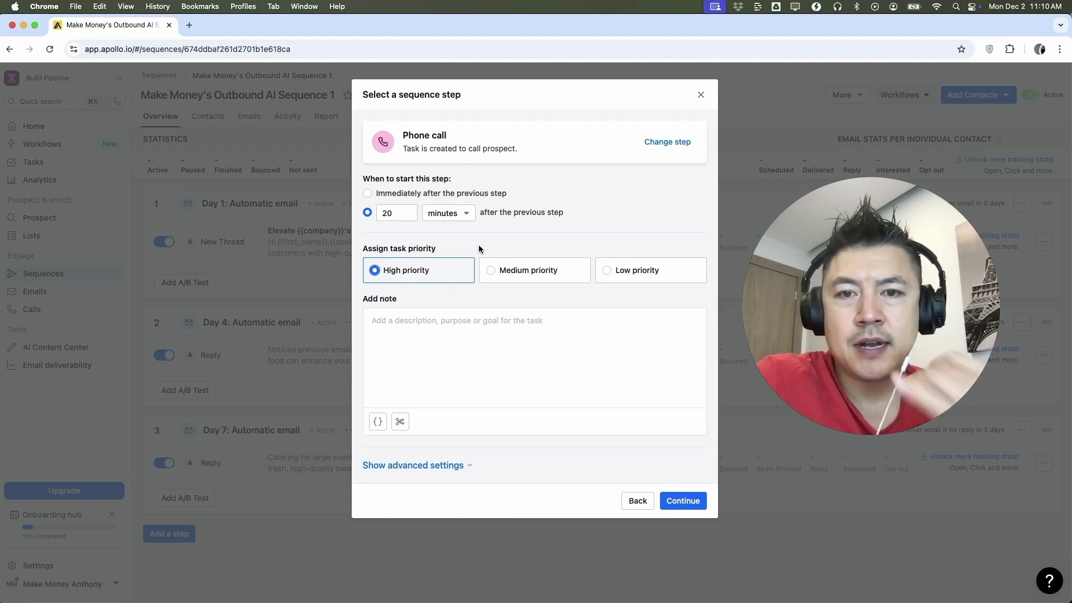
# Step: Add the note 'Ask if it was the right ord', auto-skip after 1 day, and confirm
pyautogui.click(401, 322)
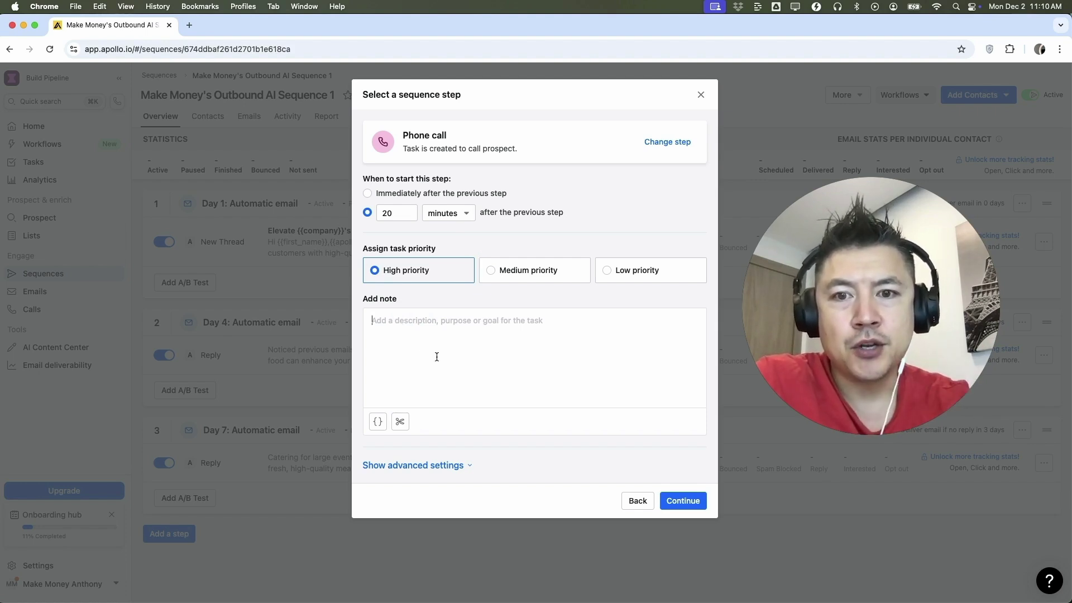
pyautogui.write('Ask if it was the')
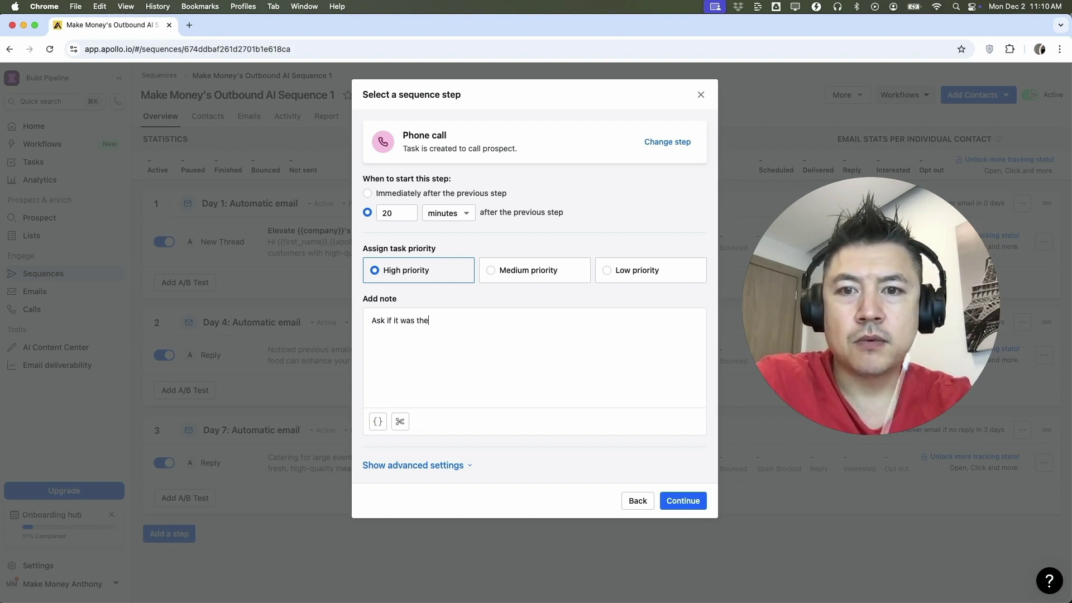
pyautogui.write(' right order, and if they want to place another order.')
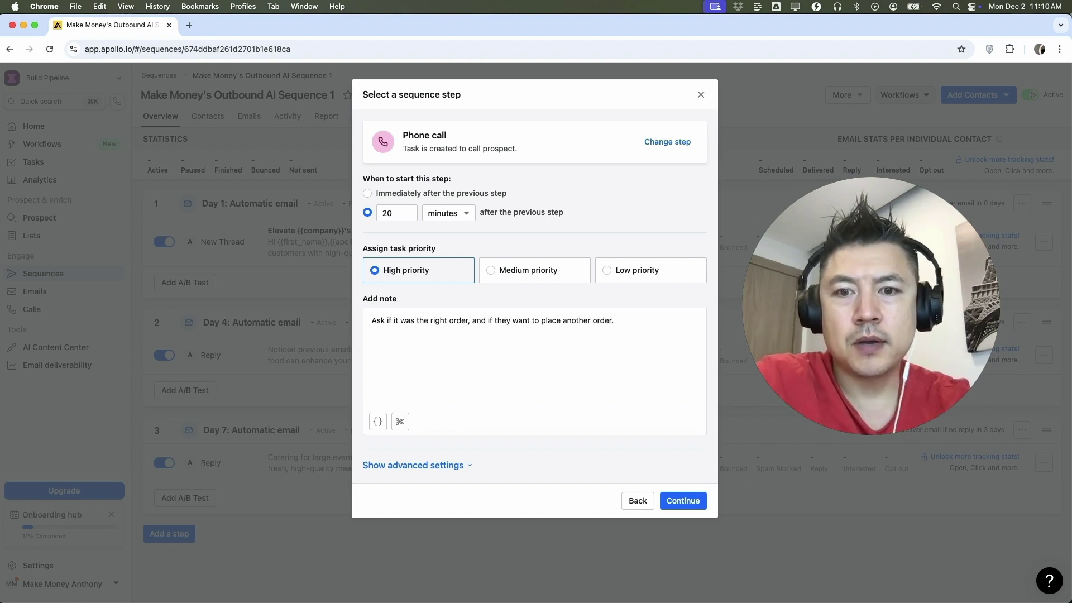
pyautogui.click(445, 466)
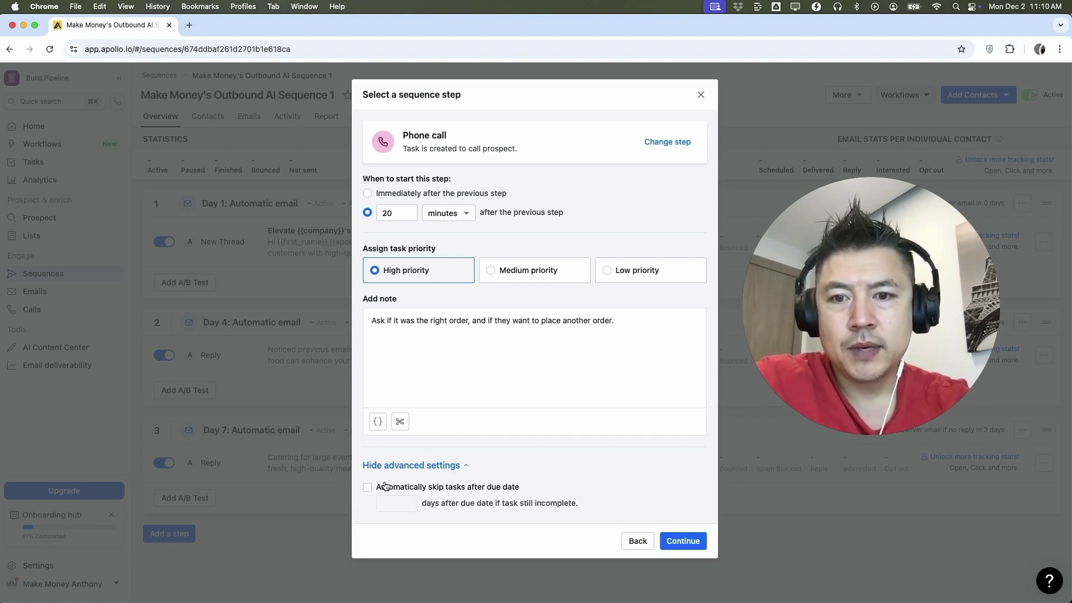
pyautogui.click(367, 488)
pyautogui.click(395, 497)
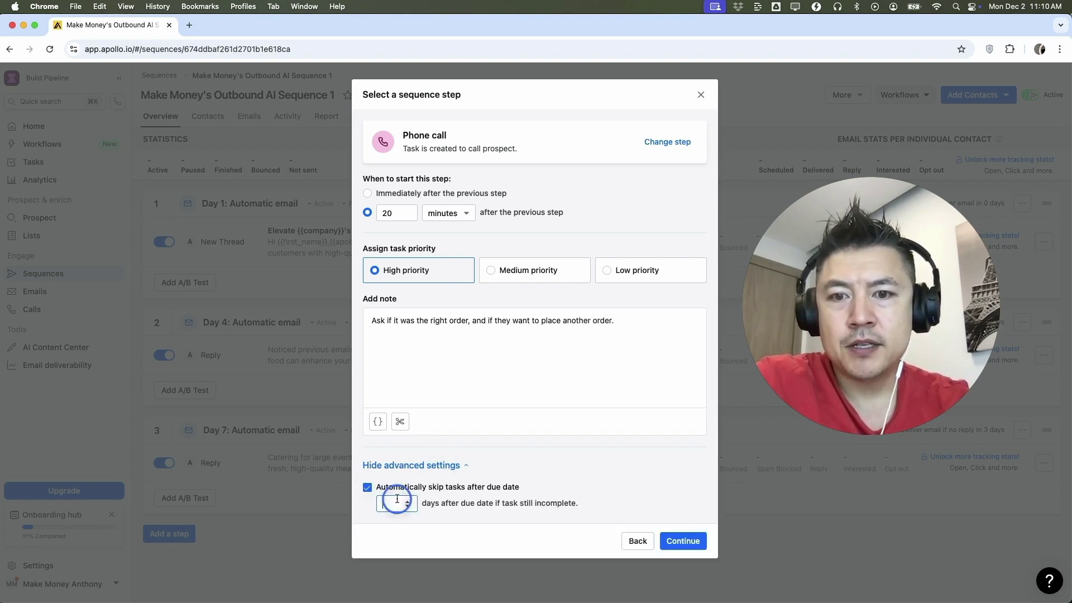
pyautogui.write('1')
pyautogui.click(682, 541)
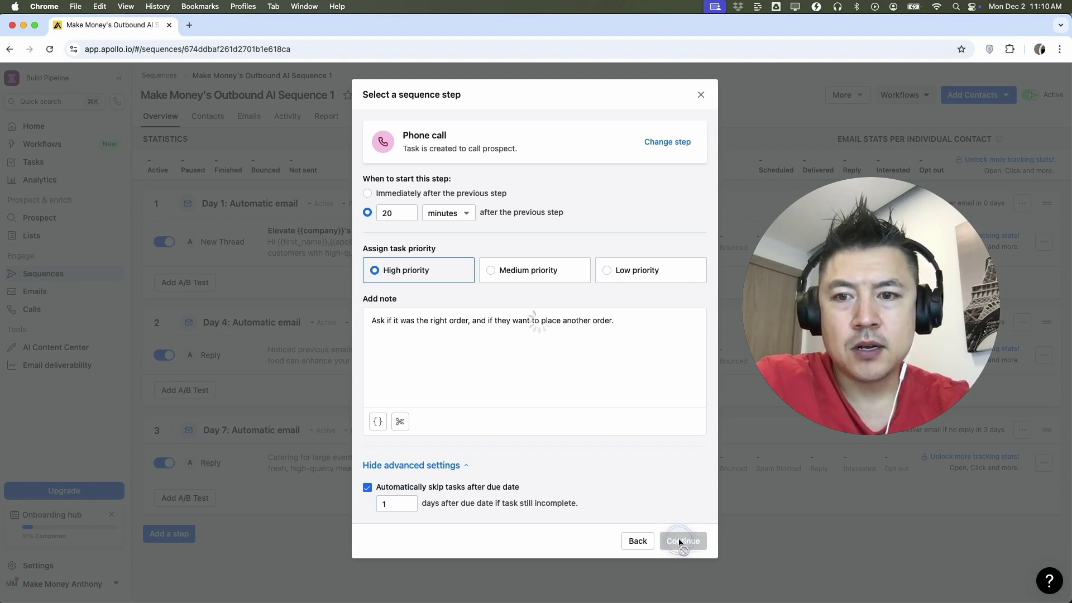
# Step: Scroll down to the new step 4 phone call and grab its drag handle
pyautogui.scroll(-1, 281, 404)
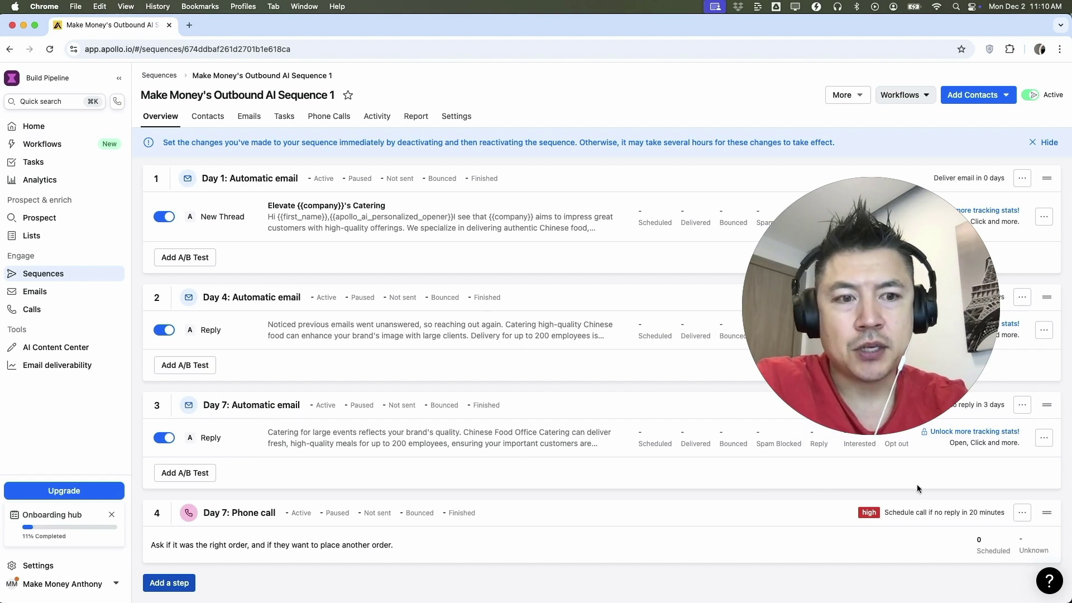
pyautogui.click(1048, 516)
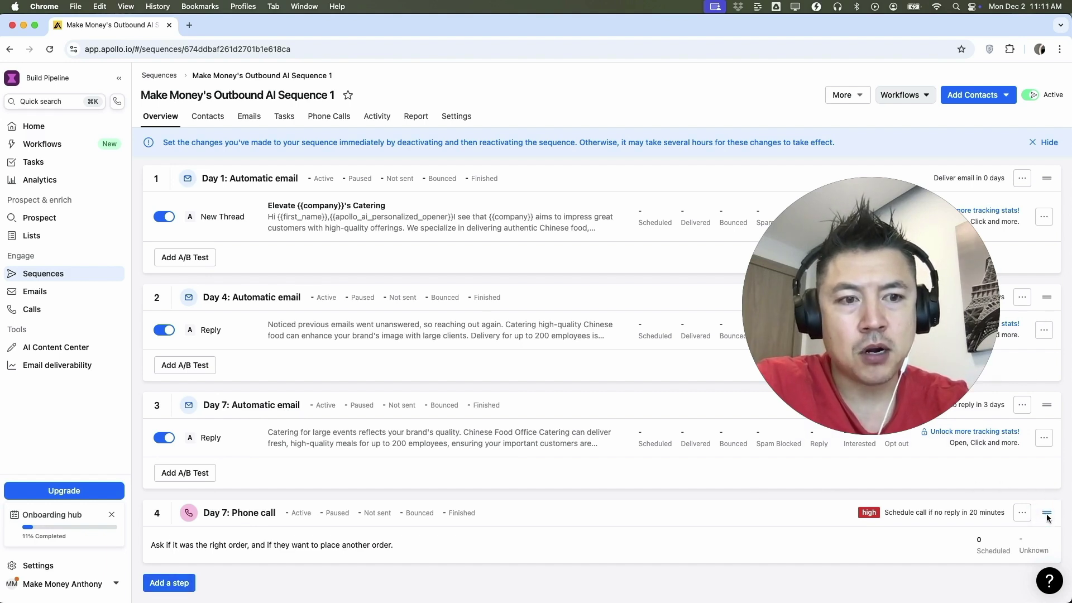
# Step: Move the phone call to step 2, disable the Day 7 email, and view the contacts
pyautogui.moveTo(1048, 516); pyautogui.dragTo(1045, 301)
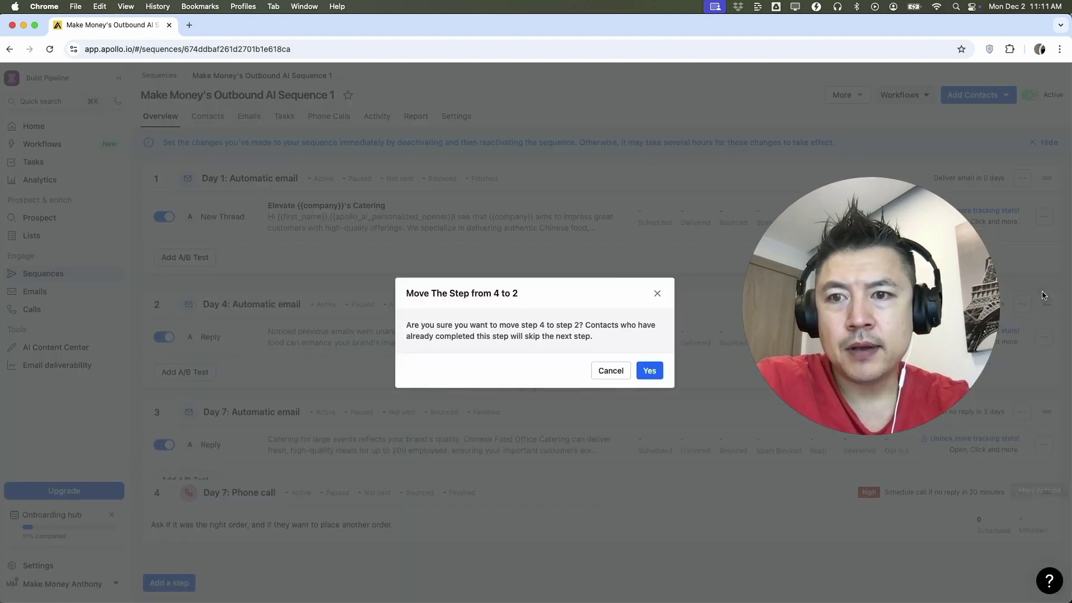
pyautogui.click(650, 371)
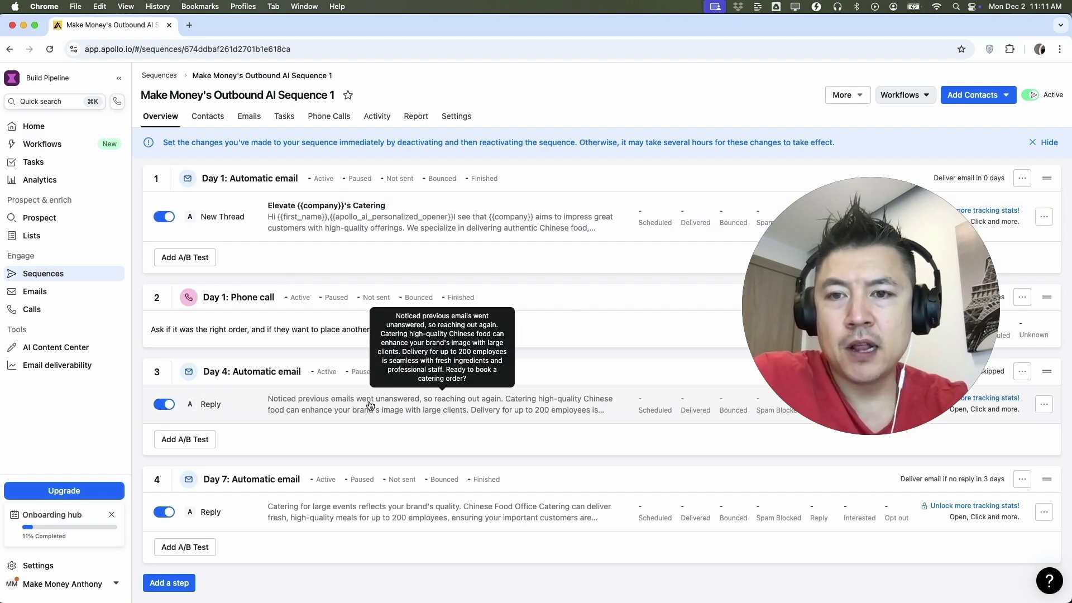
pyautogui.click(165, 512)
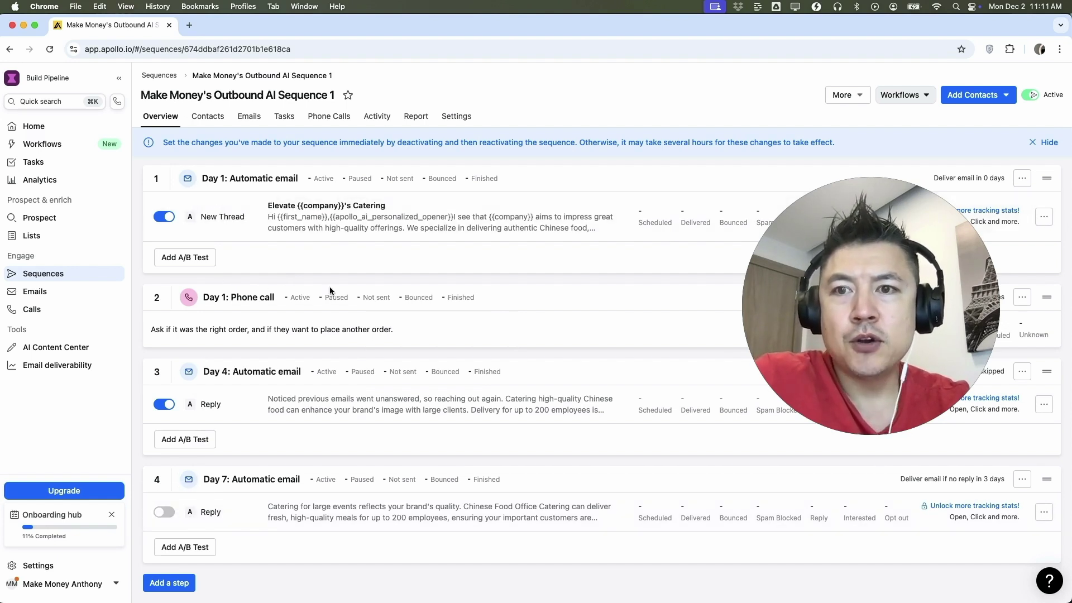
pyautogui.click(209, 118)
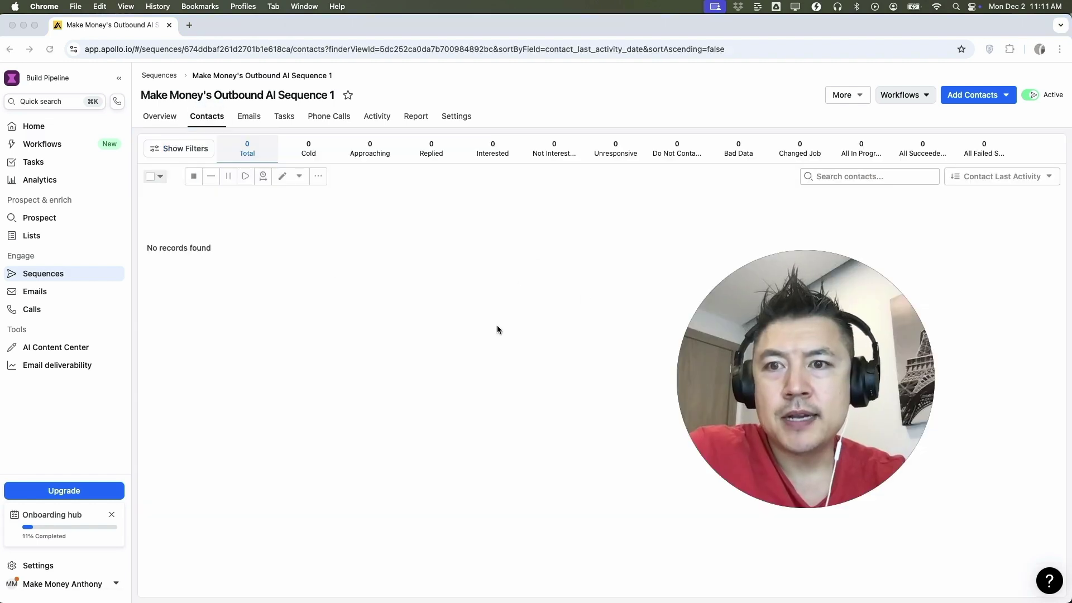
pyautogui.moveTo(867, 268)
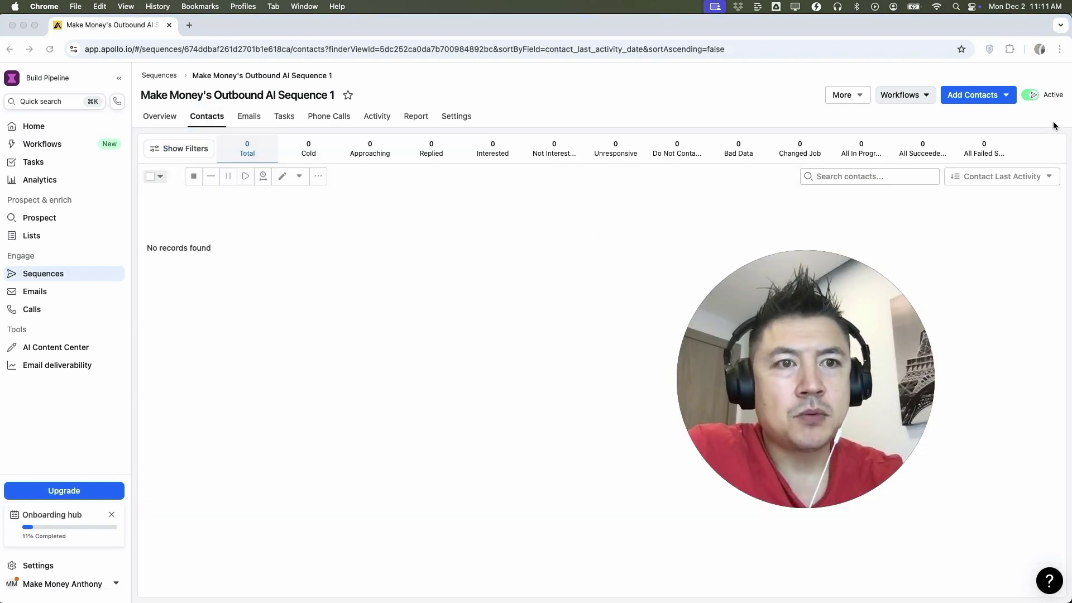
pyautogui.click(973, 91)
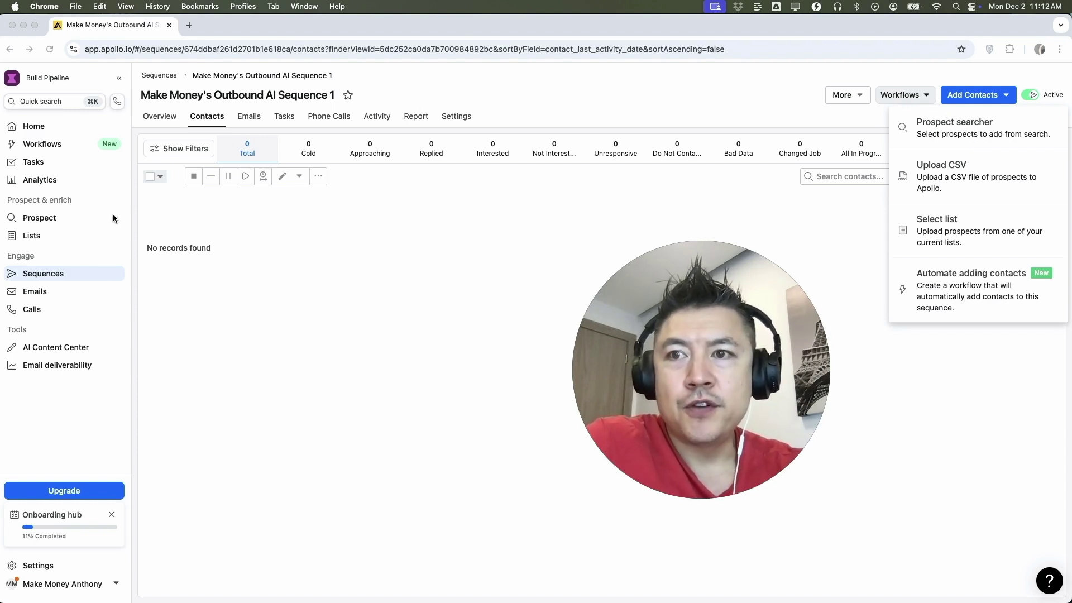
pyautogui.click(968, 223)
pyautogui.click(686, 142)
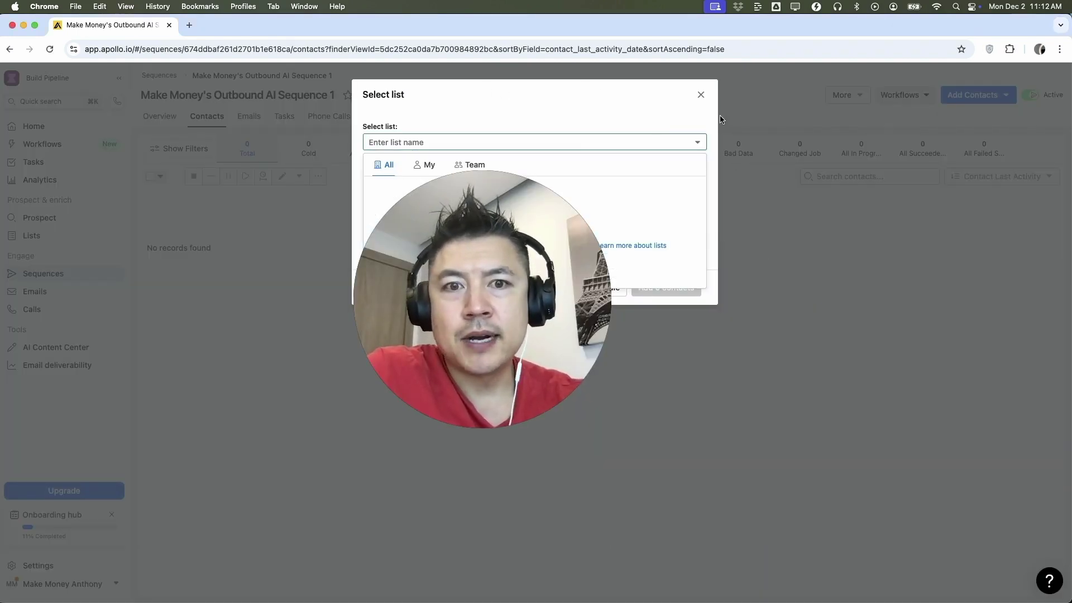
pyautogui.click(701, 95)
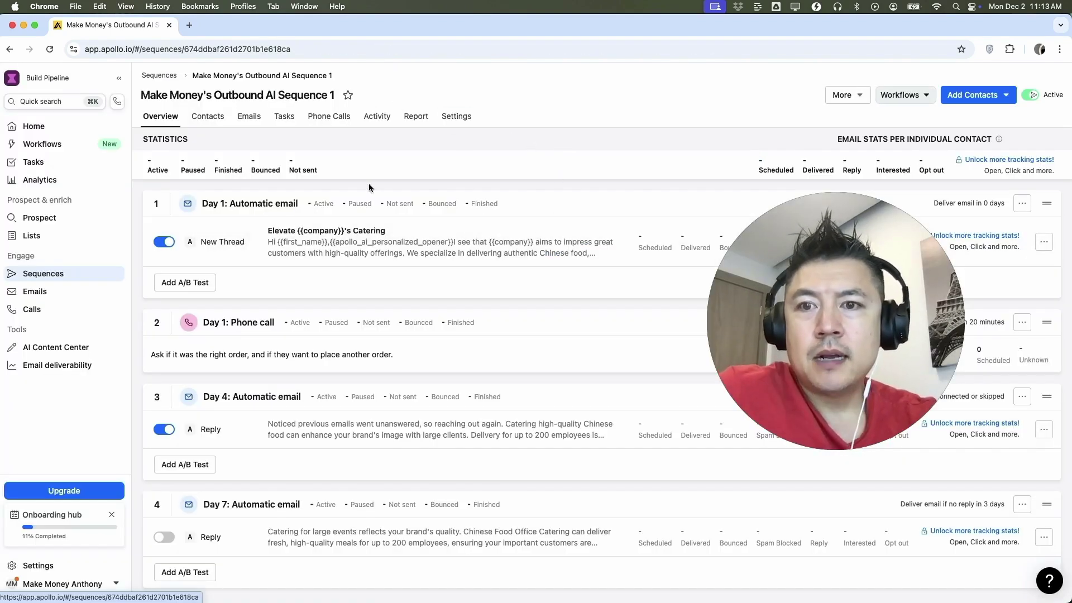
# Step: Rename the sequence to 'San Jose Office Location Campaign' in Settings
pyautogui.moveTo(144, 94); pyautogui.dragTo(333, 96)
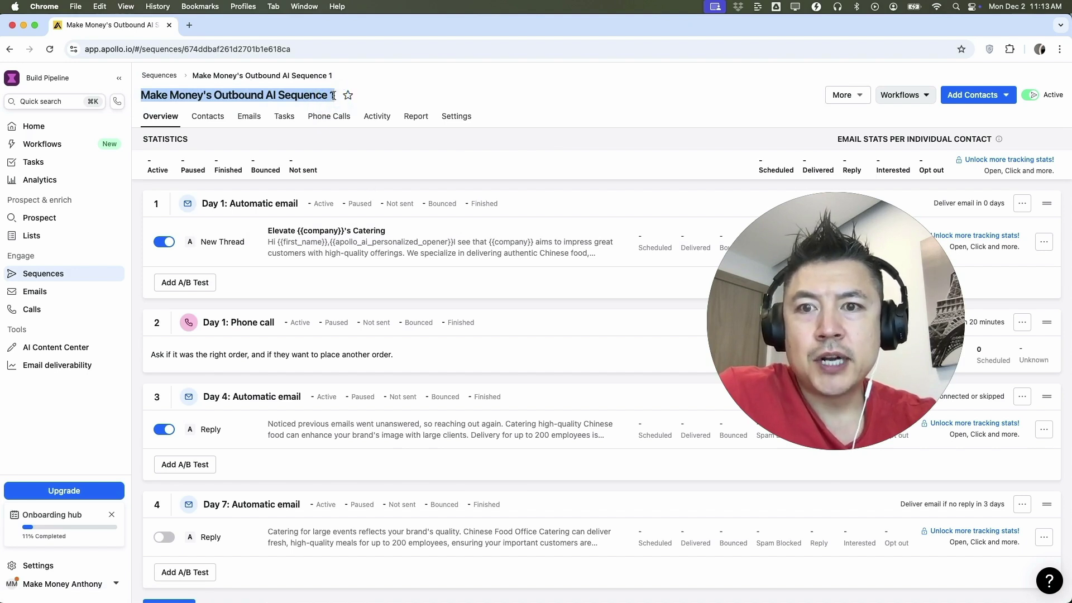
pyautogui.click(465, 120)
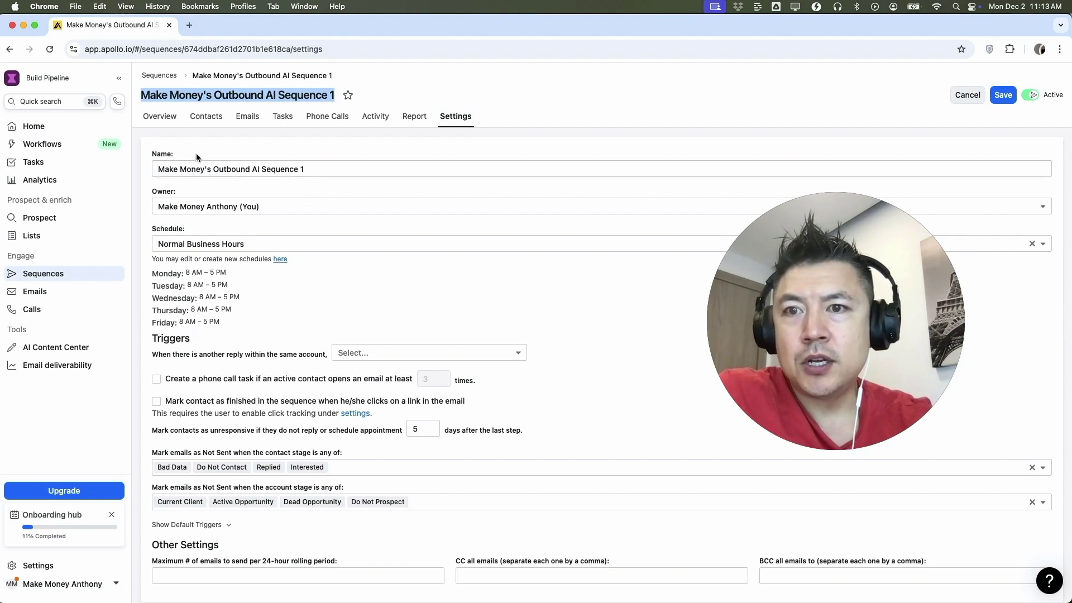
pyautogui.tripleClick(249, 164)
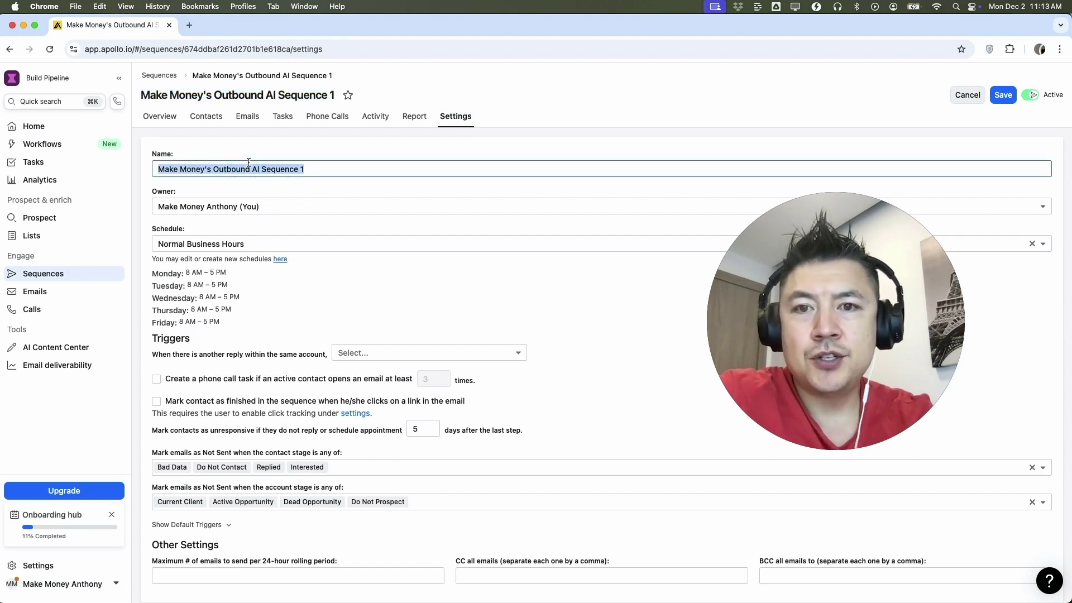
pyautogui.write('San Jose Office Locat')
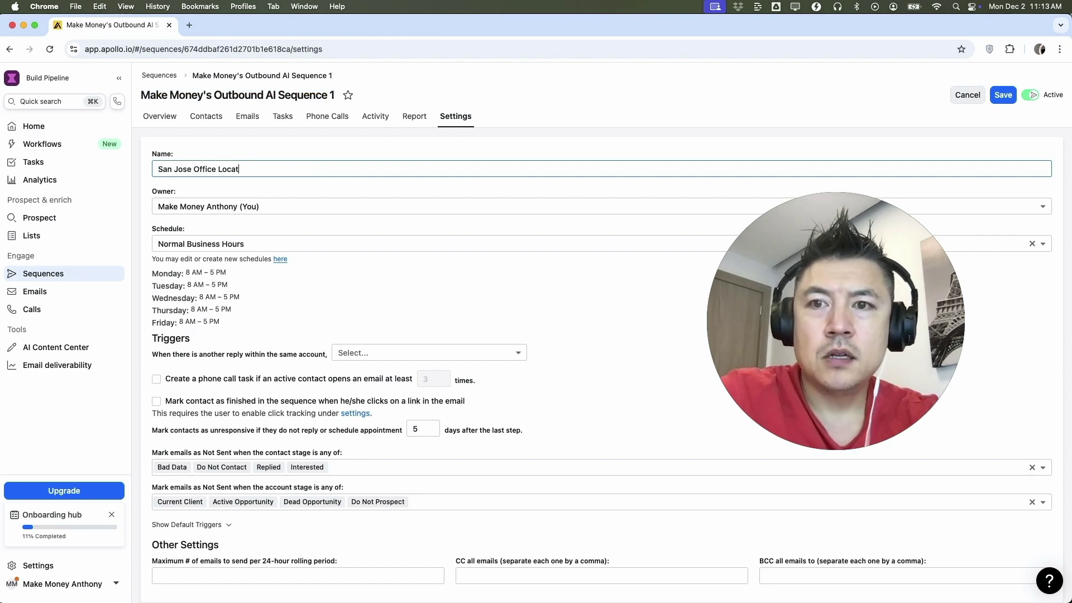
pyautogui.write('ion Campaign')
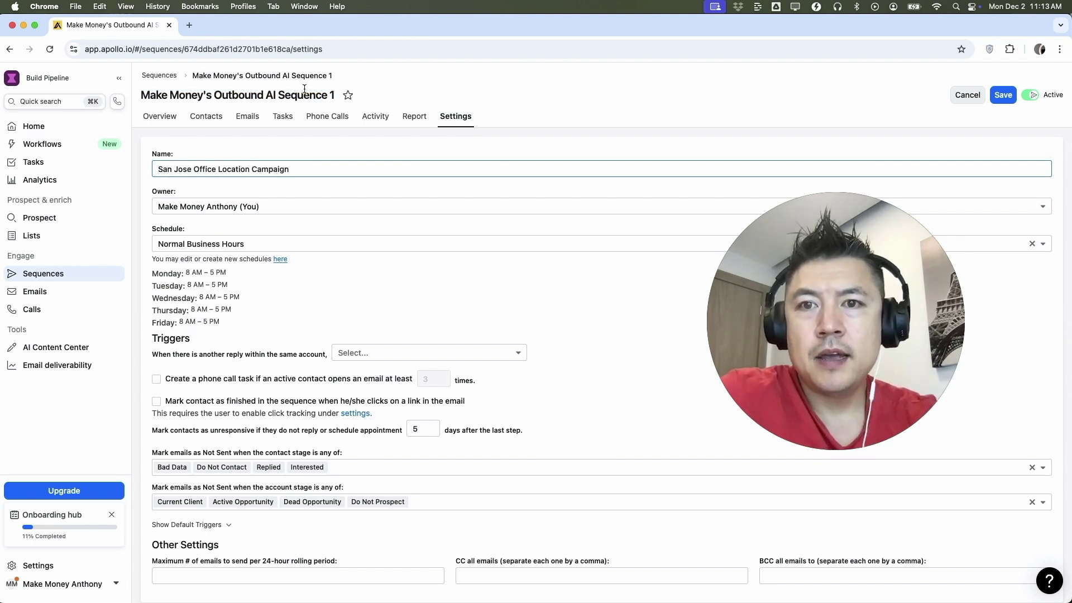
pyautogui.click(306, 138)
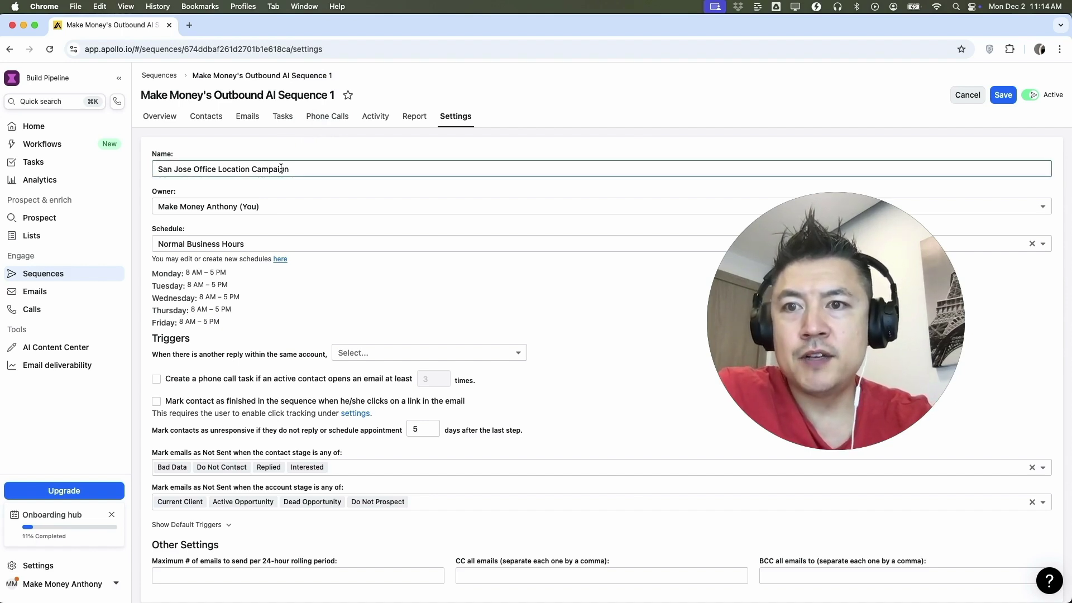
# Step: Check the sending schedules, undo the rename, and open the Report tab
pyautogui.click(256, 246)
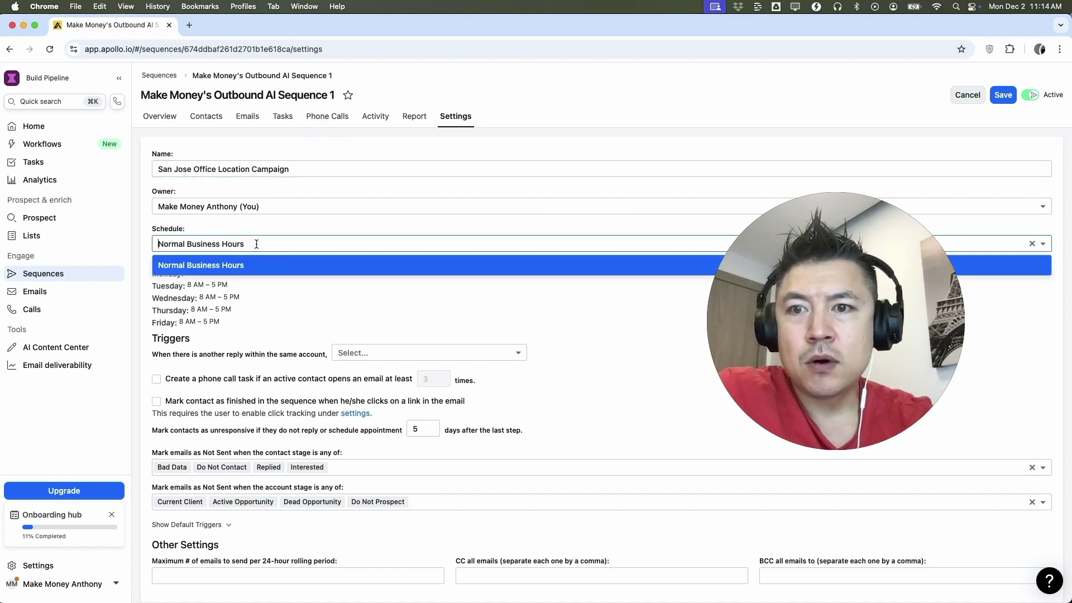
pyautogui.click(285, 304)
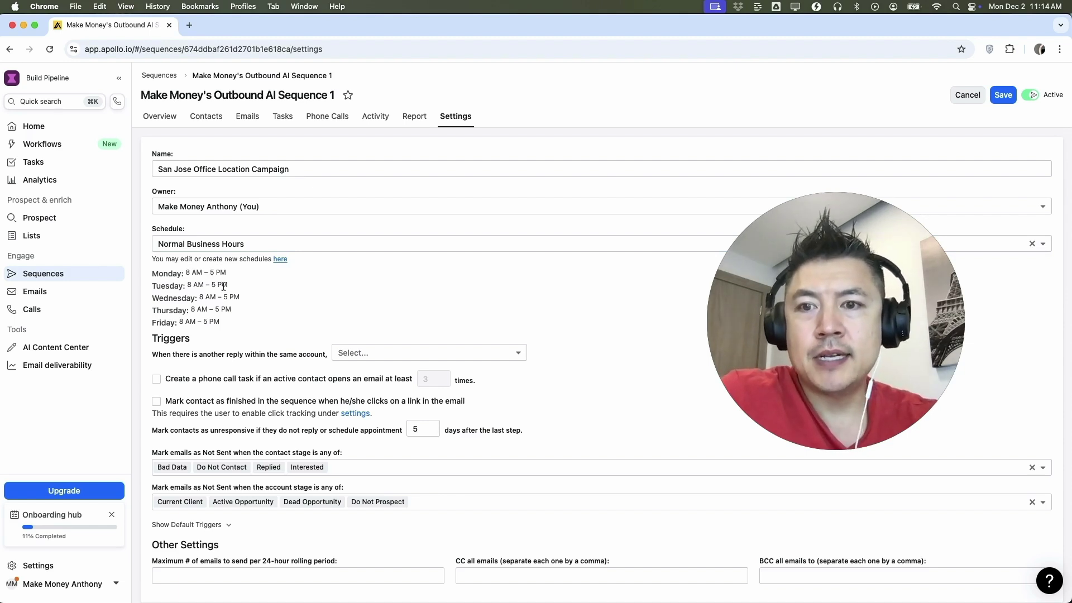
pyautogui.press('cmd+z')
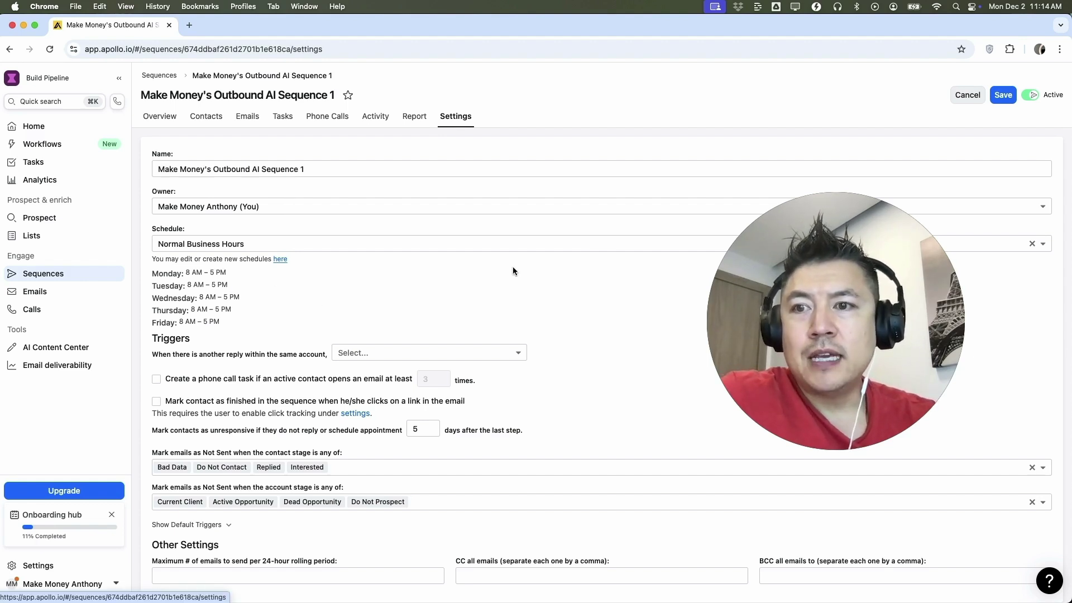
pyautogui.click(414, 116)
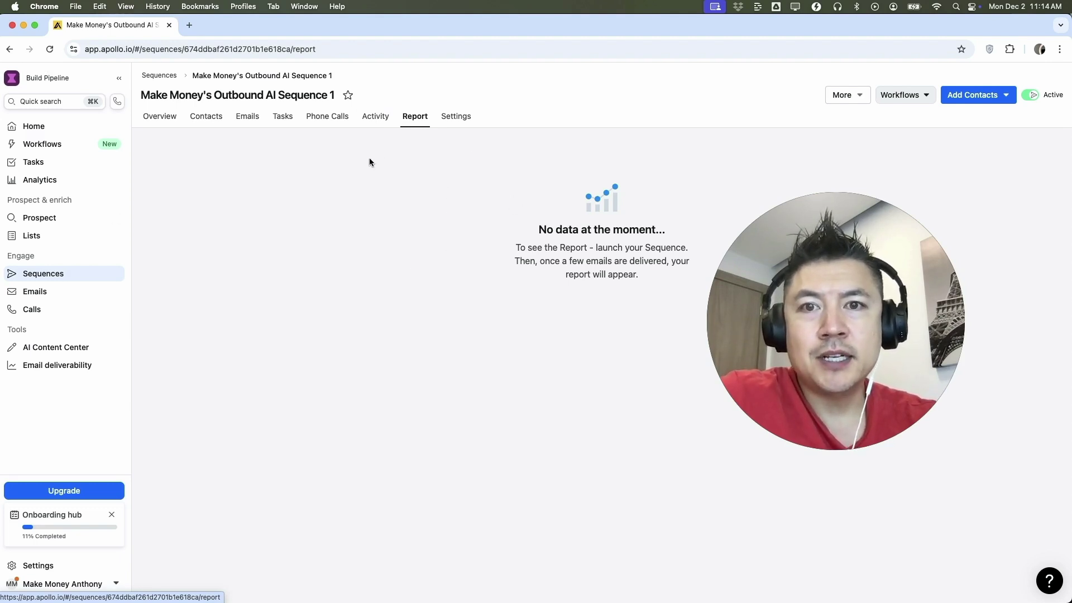
# Step: Browse the Activity log of recent changes, then return to the sequence overview
pyautogui.click(375, 116)
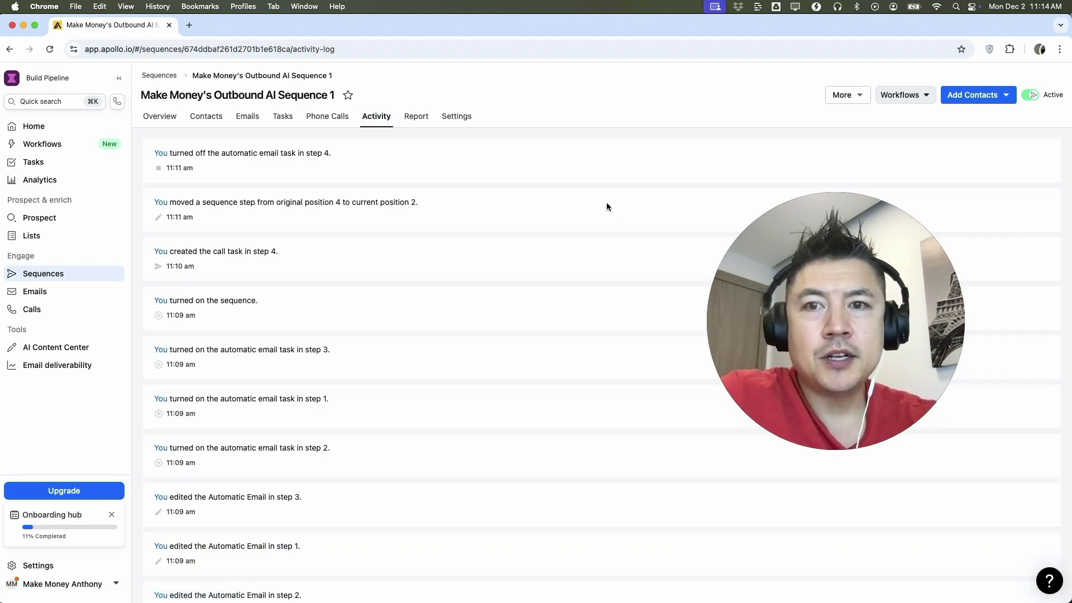
pyautogui.scroll(-2, 343, 366)
pyautogui.scroll(2, 344, 367)
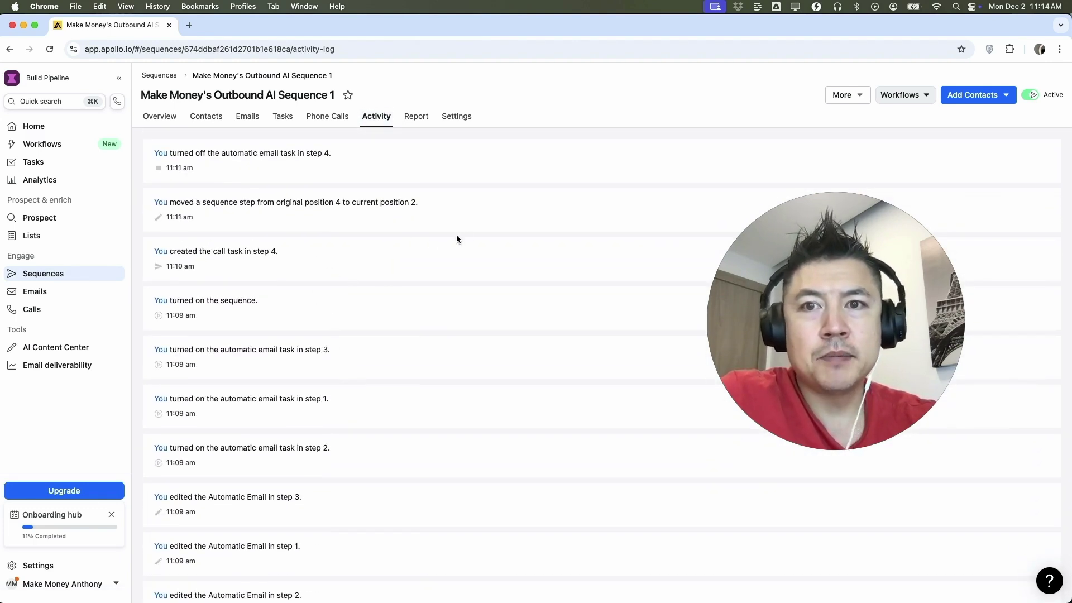
pyautogui.click(159, 117)
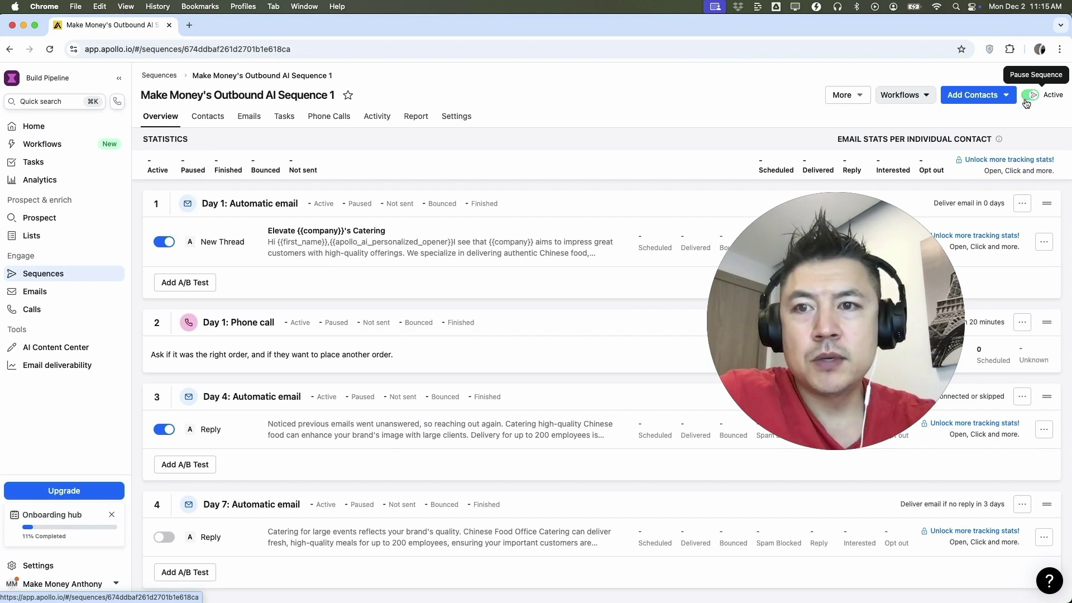
# Step: Deactivate the sequence, then relaunch it without contacts so it shows Active again
pyautogui.click(1031, 95)
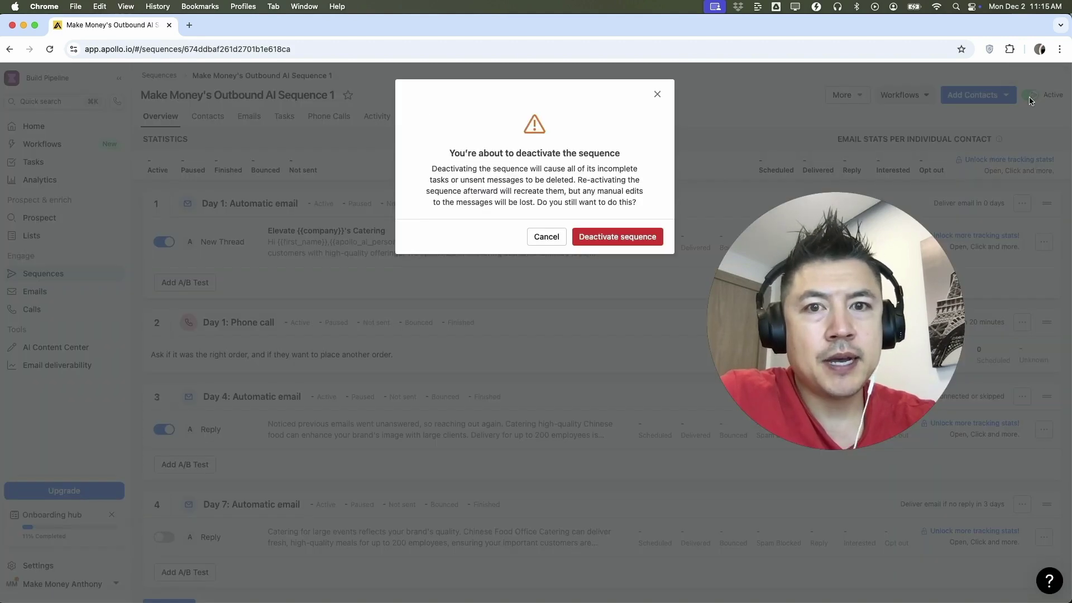
pyautogui.click(622, 237)
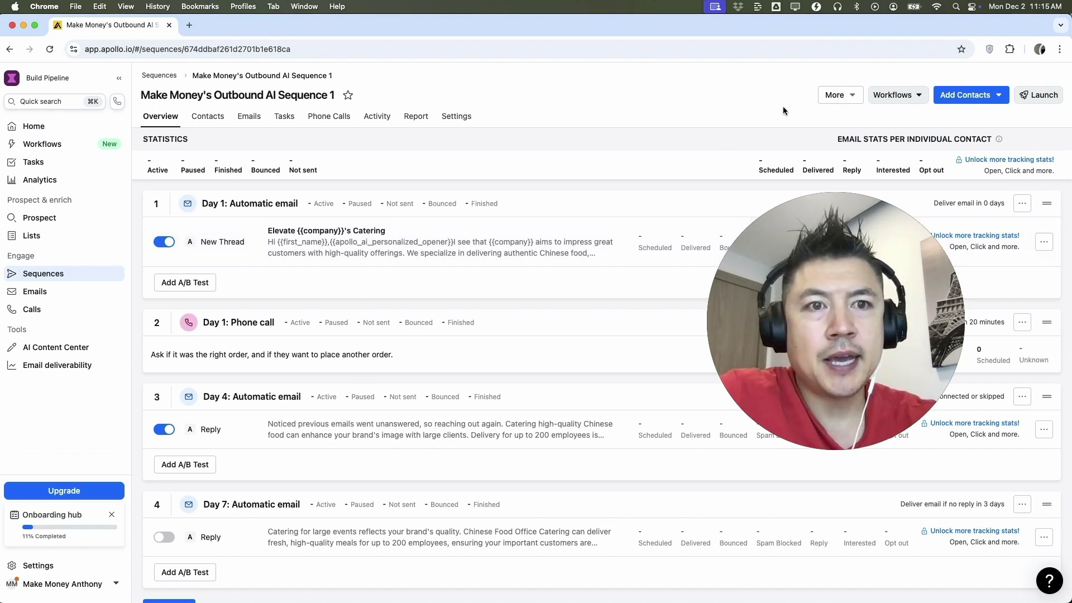
pyautogui.click(1040, 95)
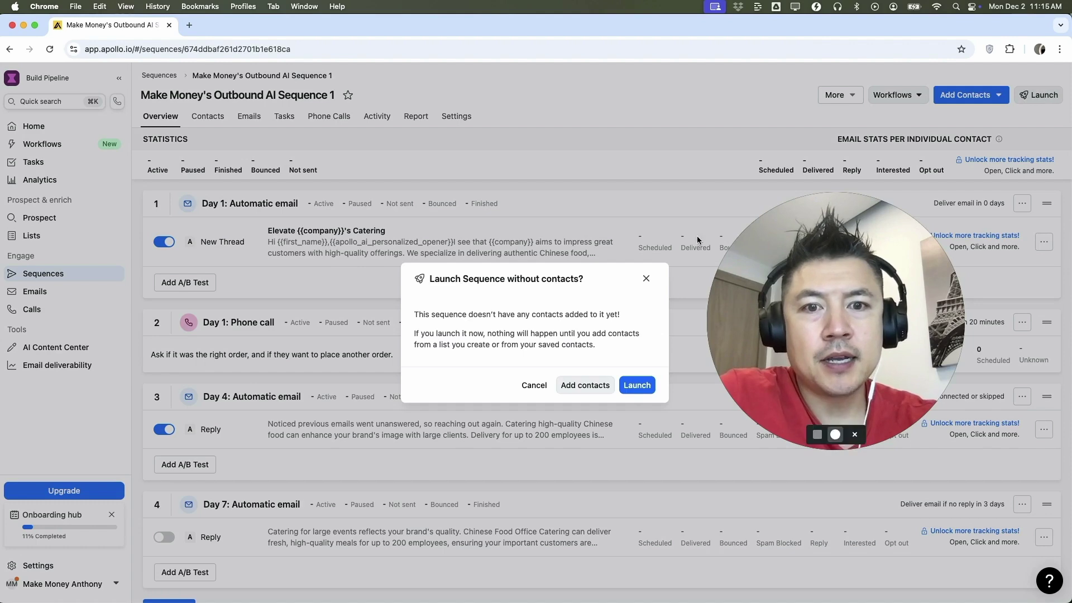
pyautogui.click(637, 384)
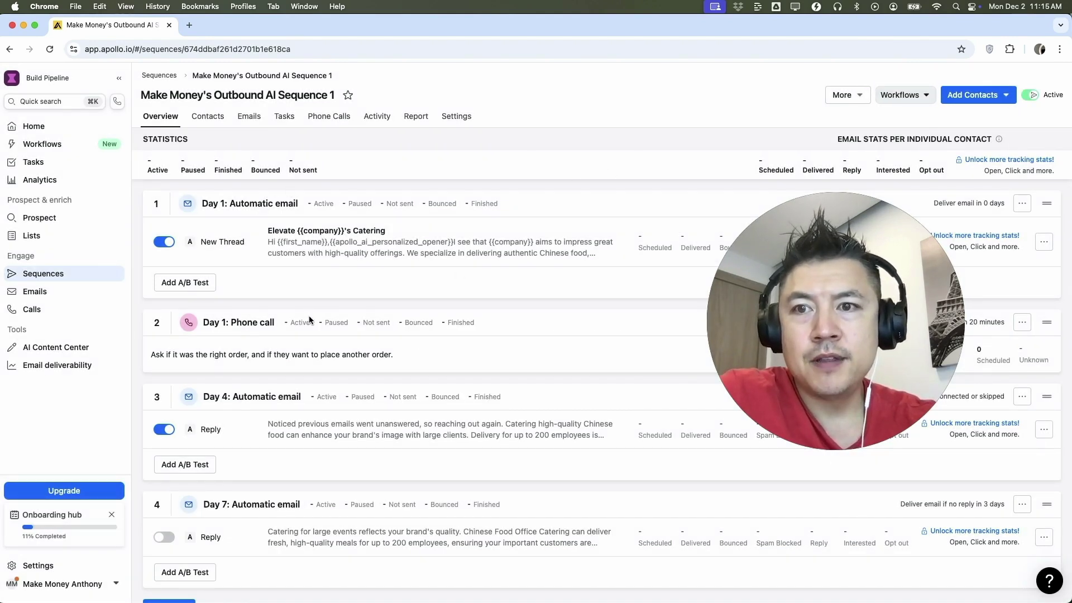
pyautogui.scroll(-1, 310, 320)
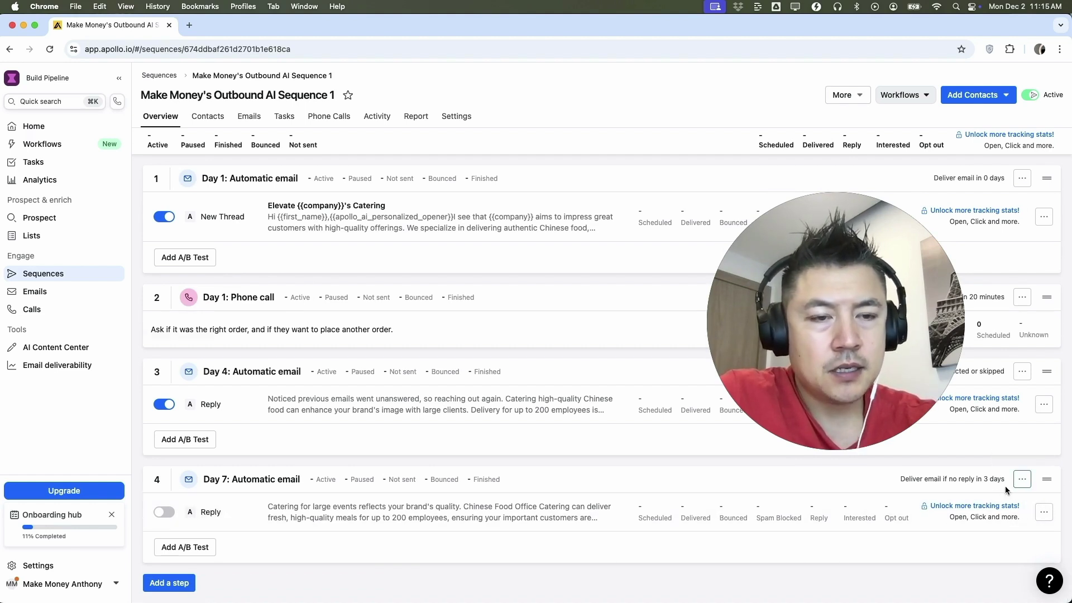
pyautogui.click(1021, 481)
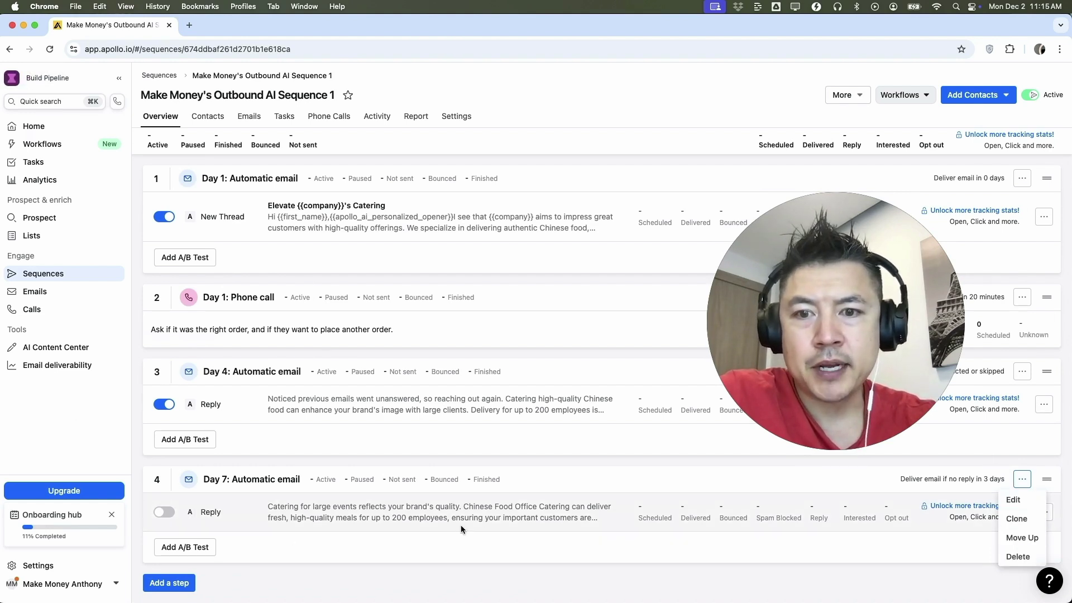
pyautogui.click(597, 465)
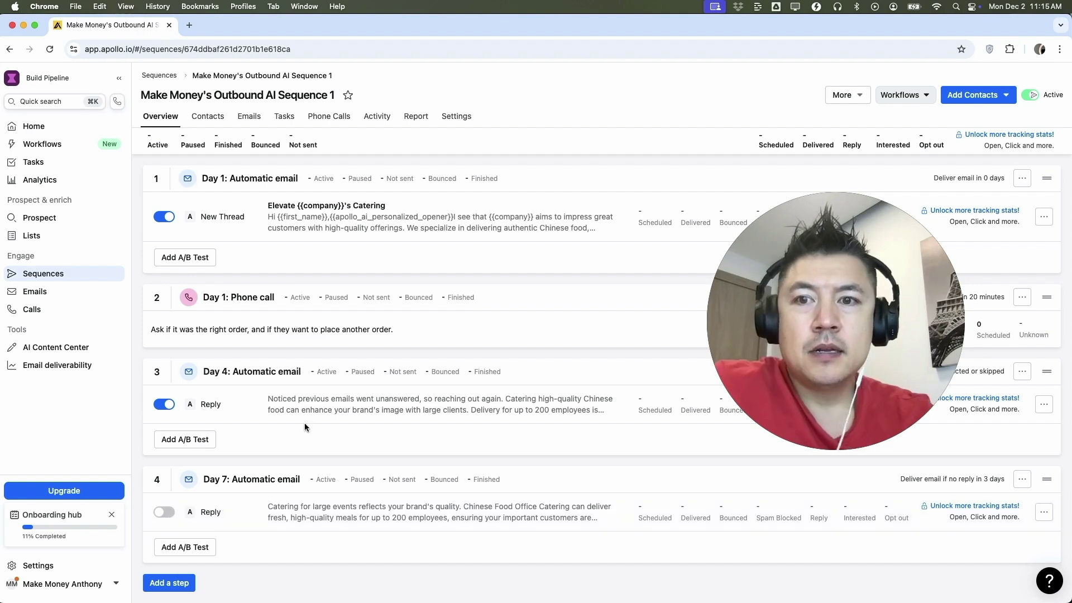
pyautogui.scroll(2, 304, 423)
pyautogui.scroll(-2, 304, 423)
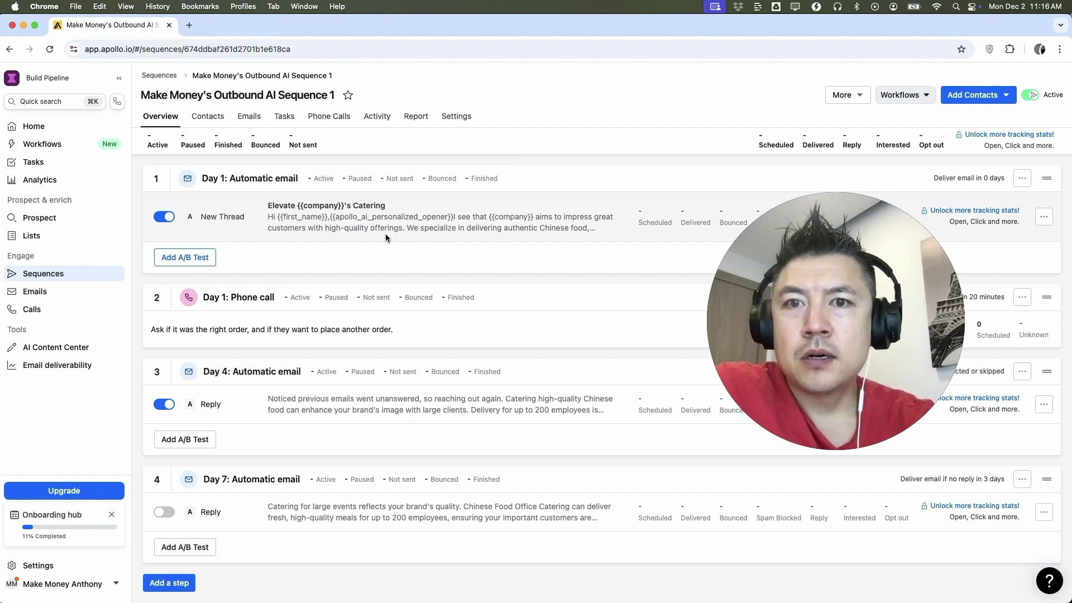
# Step: Leave the four-step sequence's overview for the main Sequences page
pyautogui.click(63, 275)
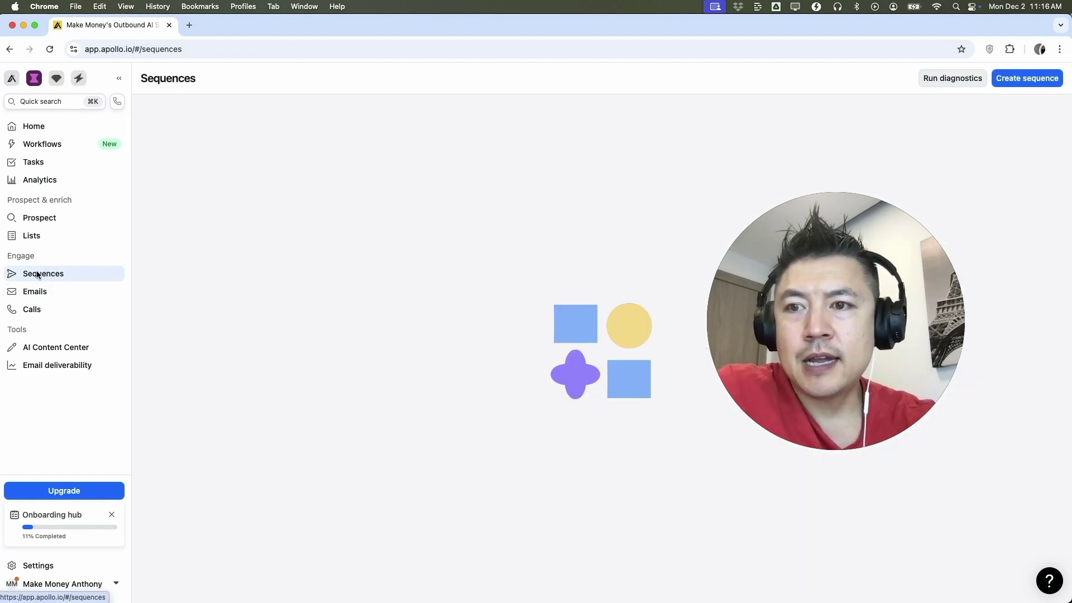